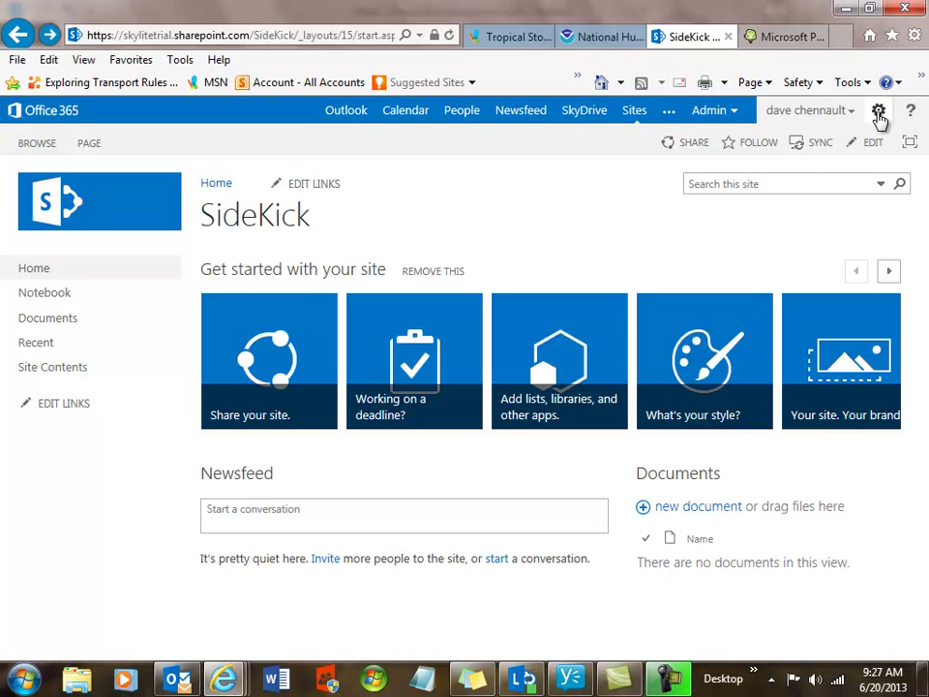
# Go from the SideKick site's add-an-app page to the SharePoint Store
pyautogui.click(878, 112)
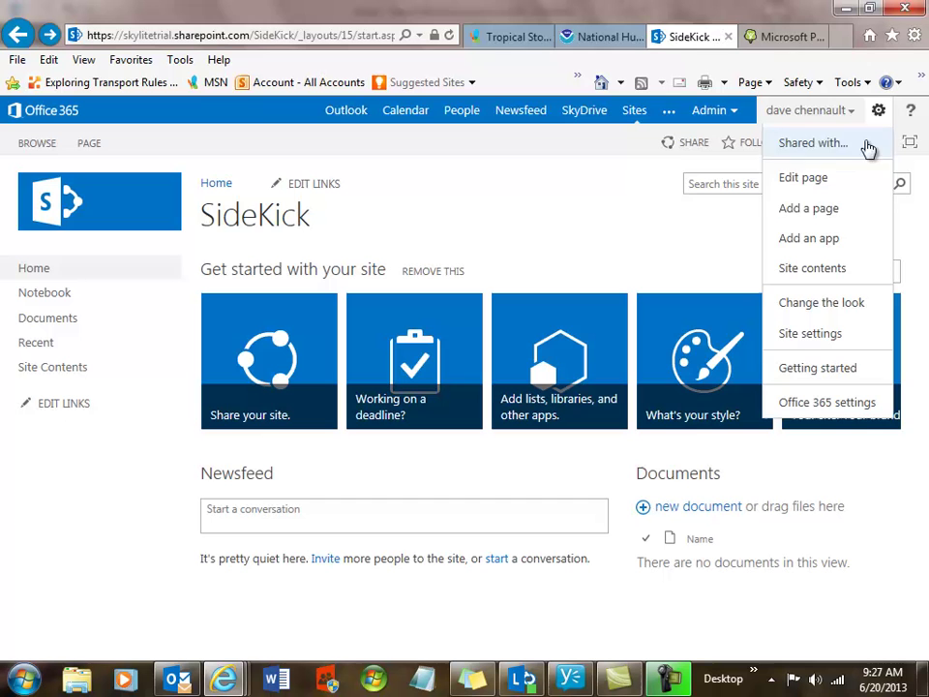
pyautogui.click(827, 251)
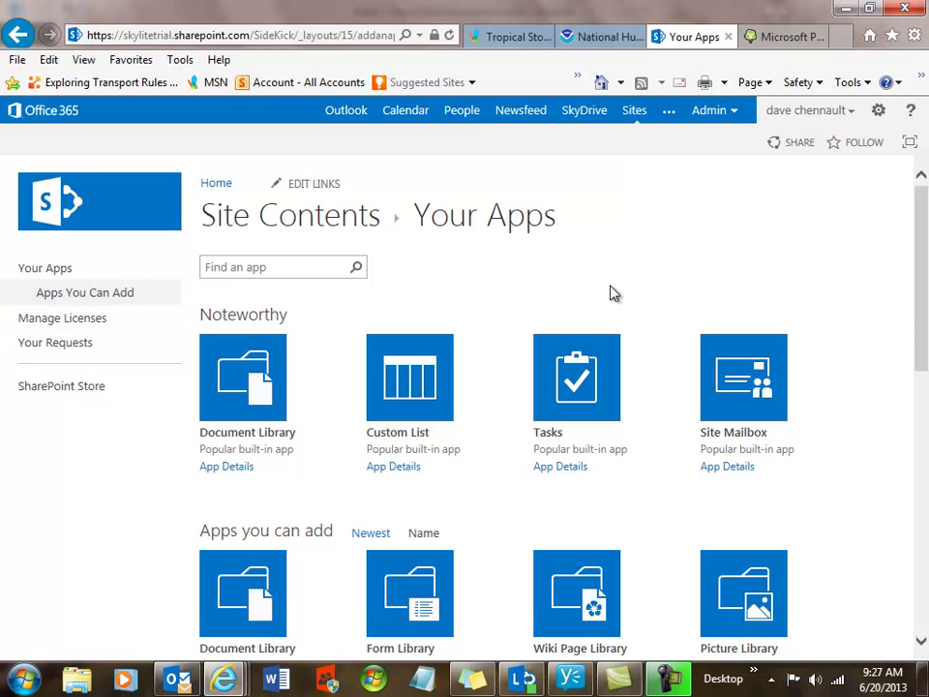
pyautogui.scroll(-3, 610, 294)
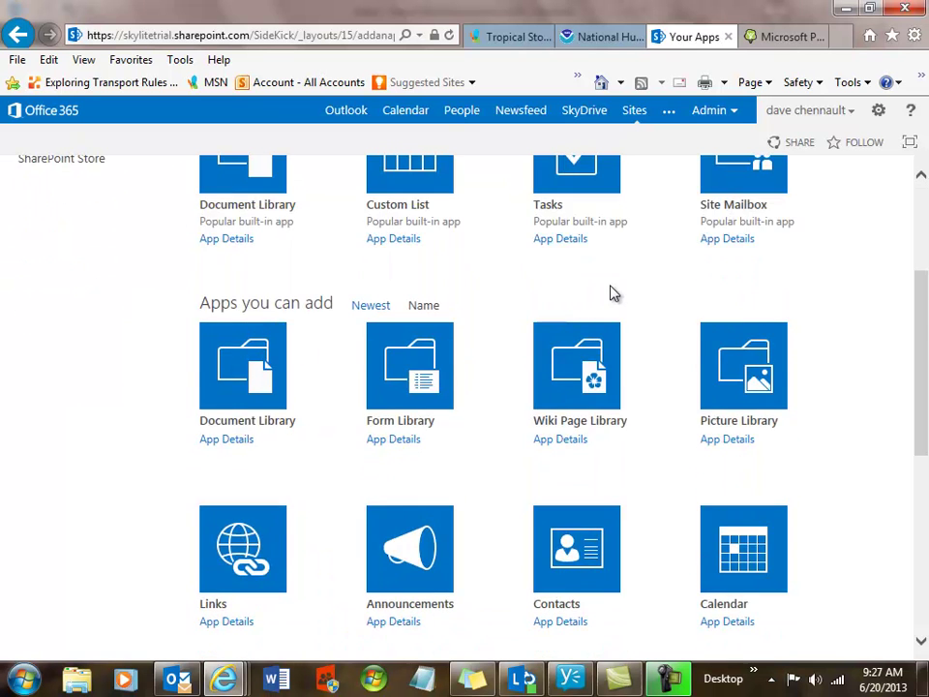
pyautogui.scroll(3, 610, 293)
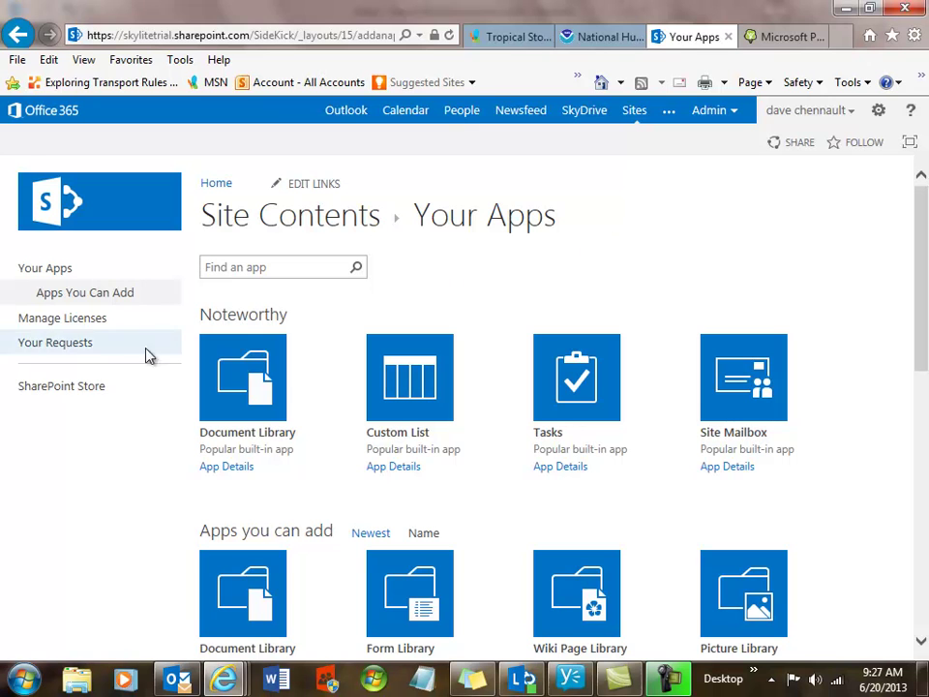
pyautogui.click(56, 389)
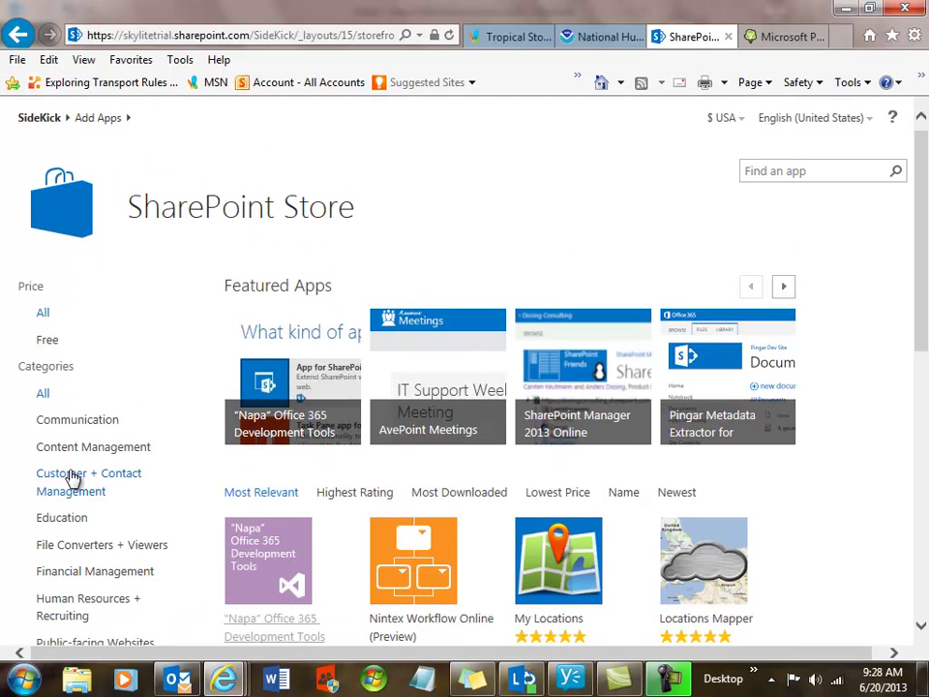
# Sort the store's apps by newest and open the details of SideKick 365 DCM
pyautogui.scroll(-1, 126, 508)
pyautogui.click(686, 496)
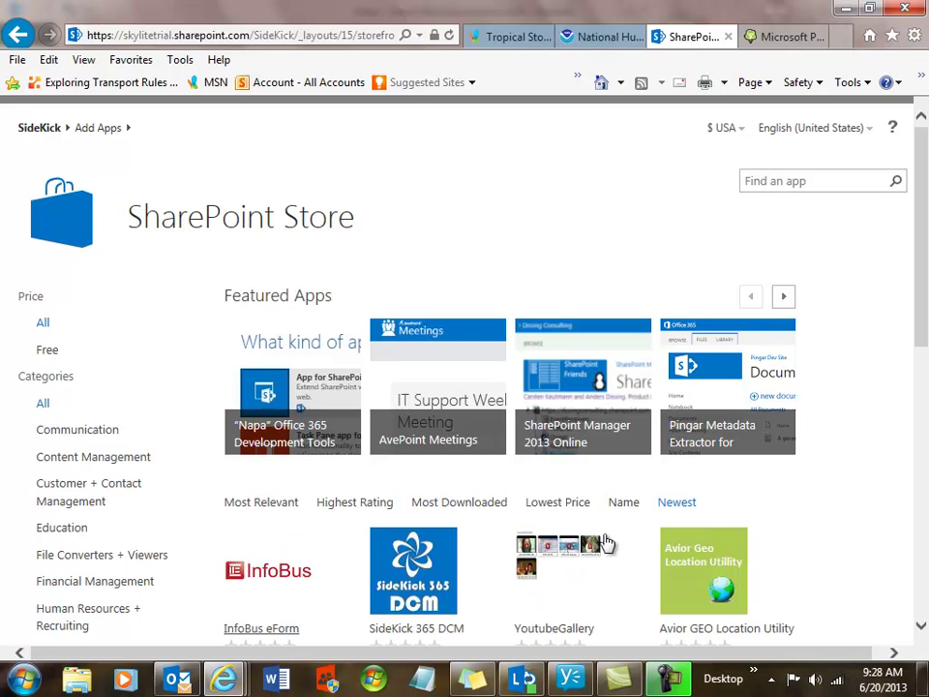
pyautogui.click(431, 576)
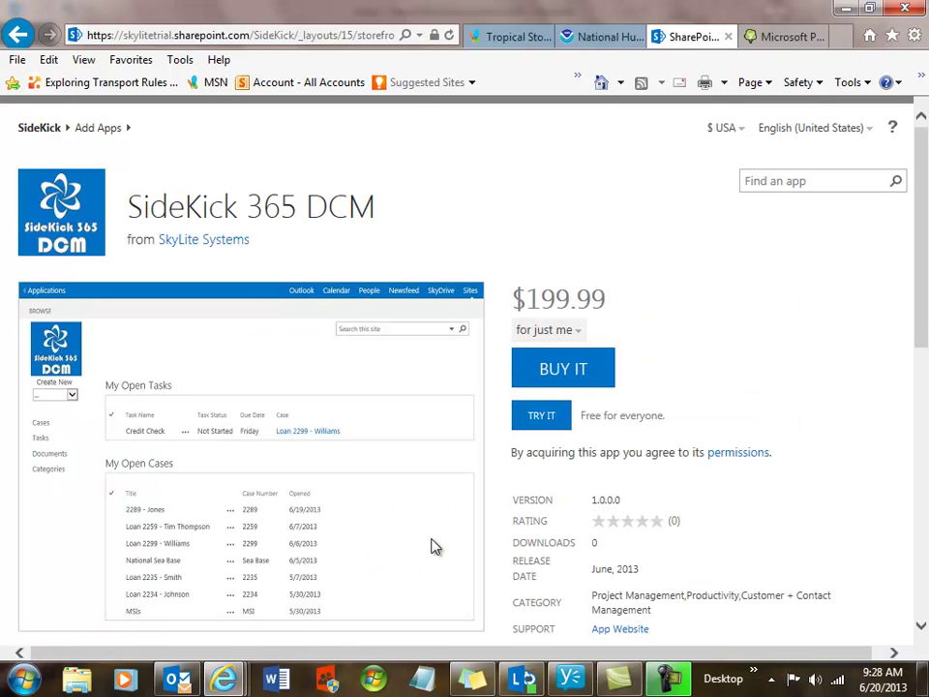
# Get the free trial of SideKick 365 DCM, add it to the SideKick site and trust the app
pyautogui.moveTo(925, 332); pyautogui.dragTo(914, 364)
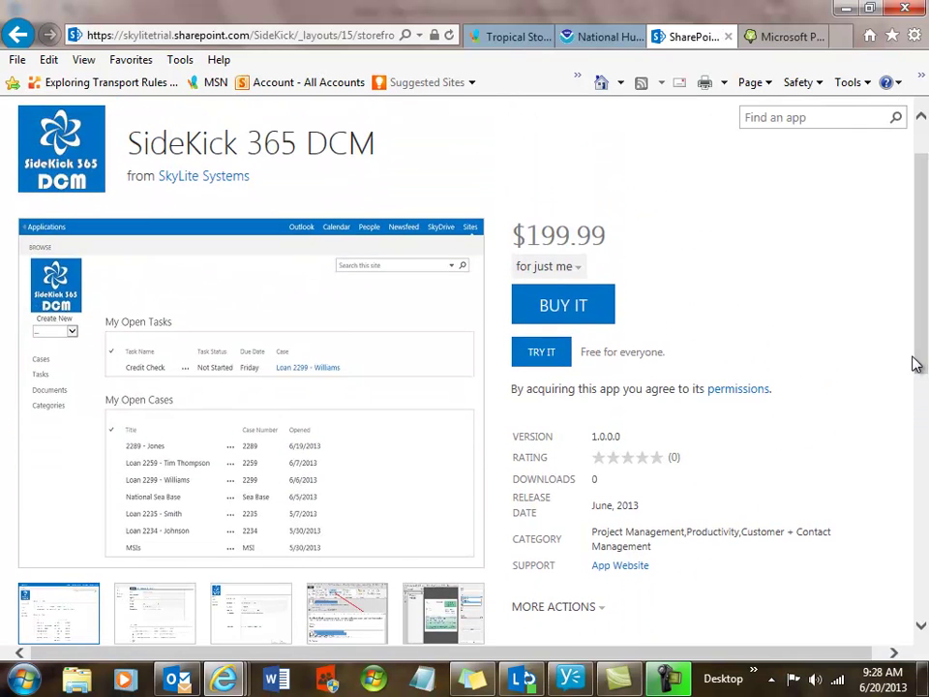
pyautogui.click(542, 354)
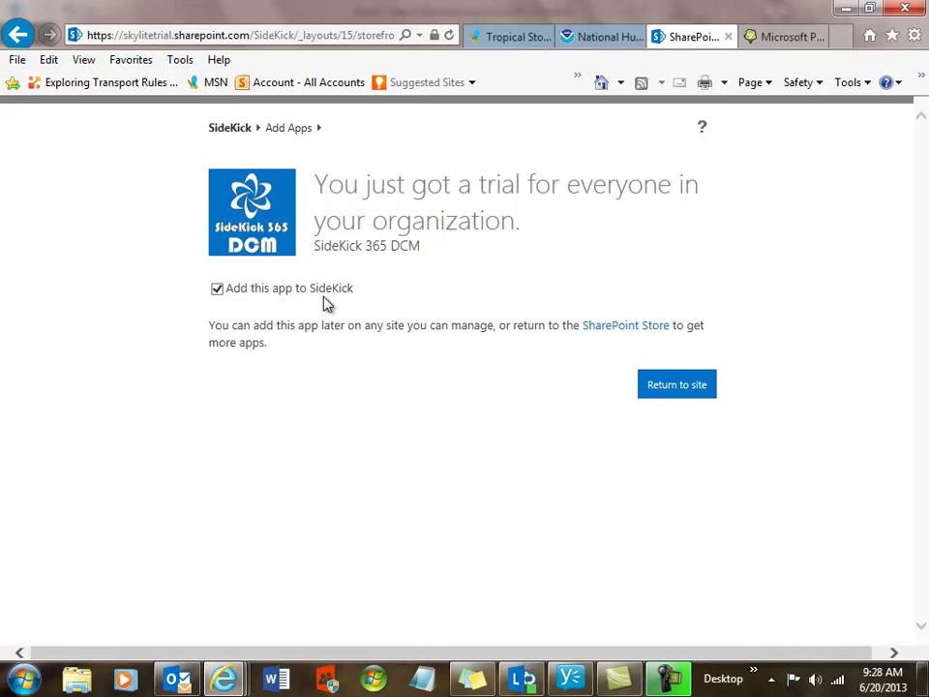
pyautogui.click(672, 385)
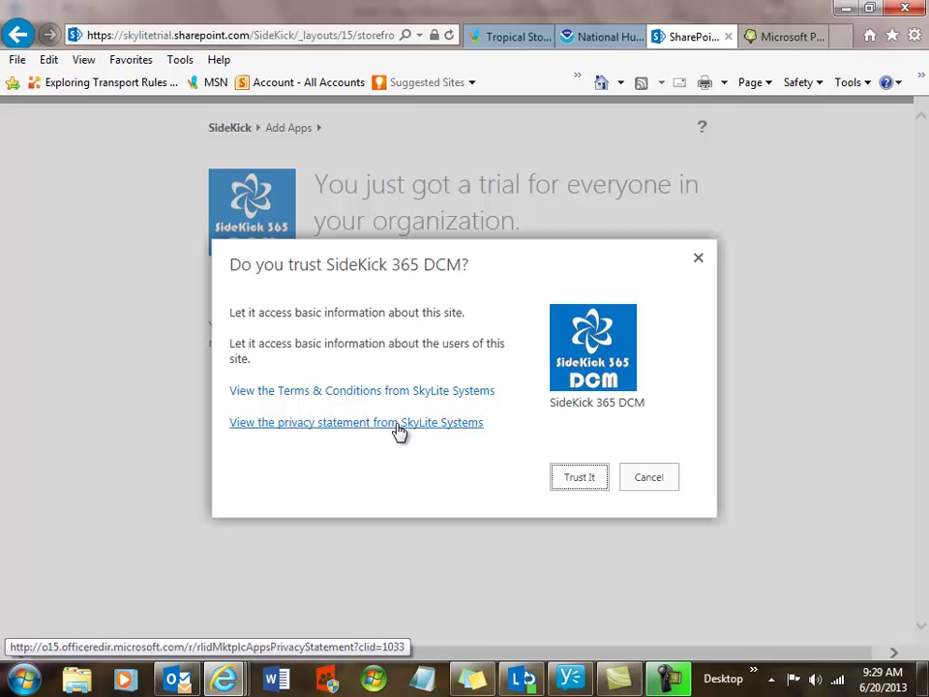
pyautogui.click(578, 478)
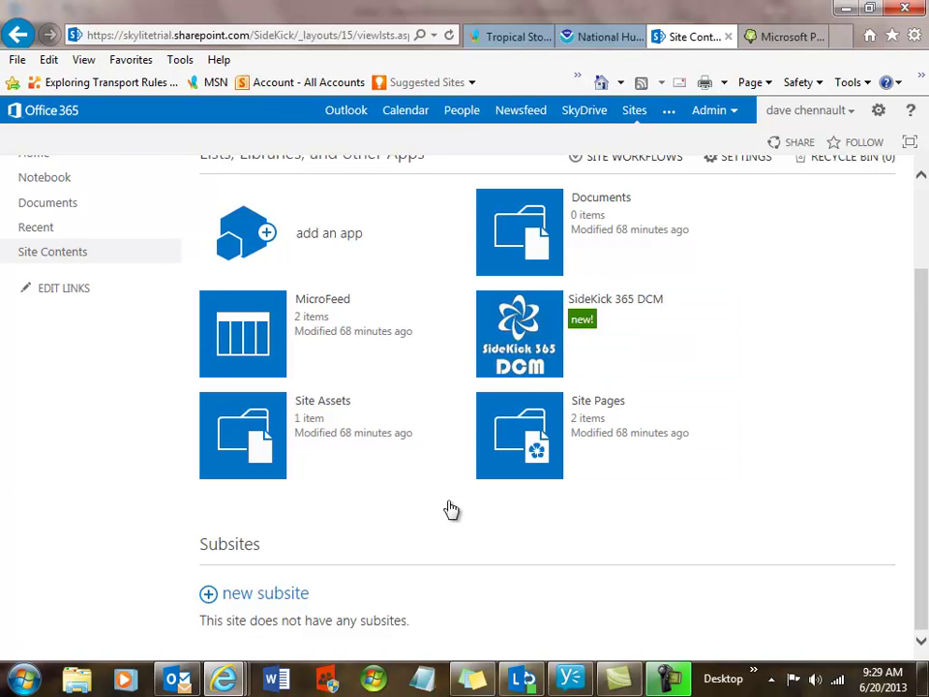
# Return to the SideKick site's home page and launch the SideKick 365 DCM app
pyautogui.scroll(3, 450, 510)
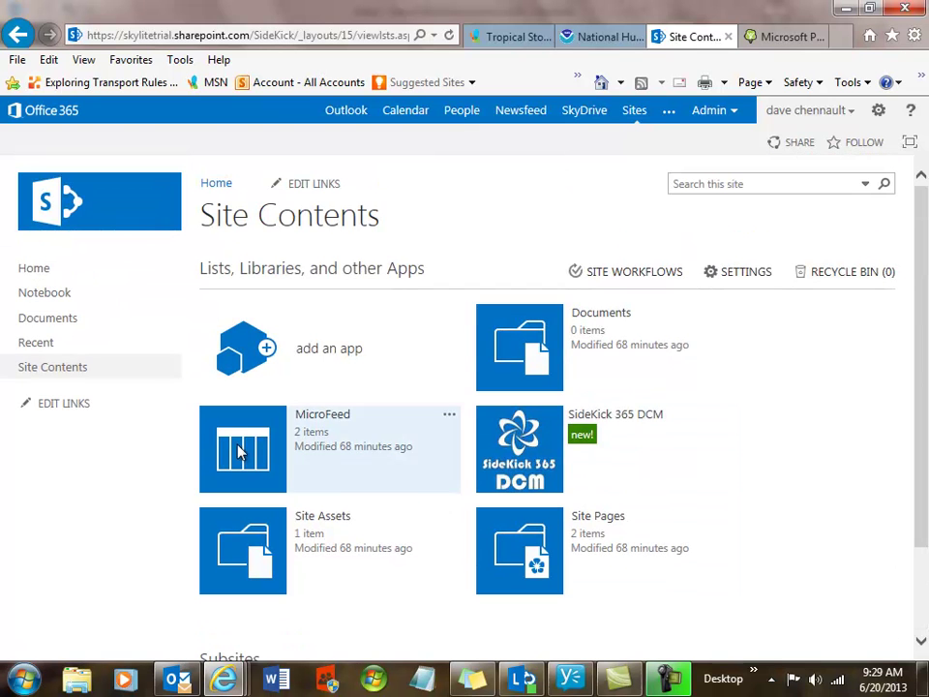
pyautogui.click(217, 186)
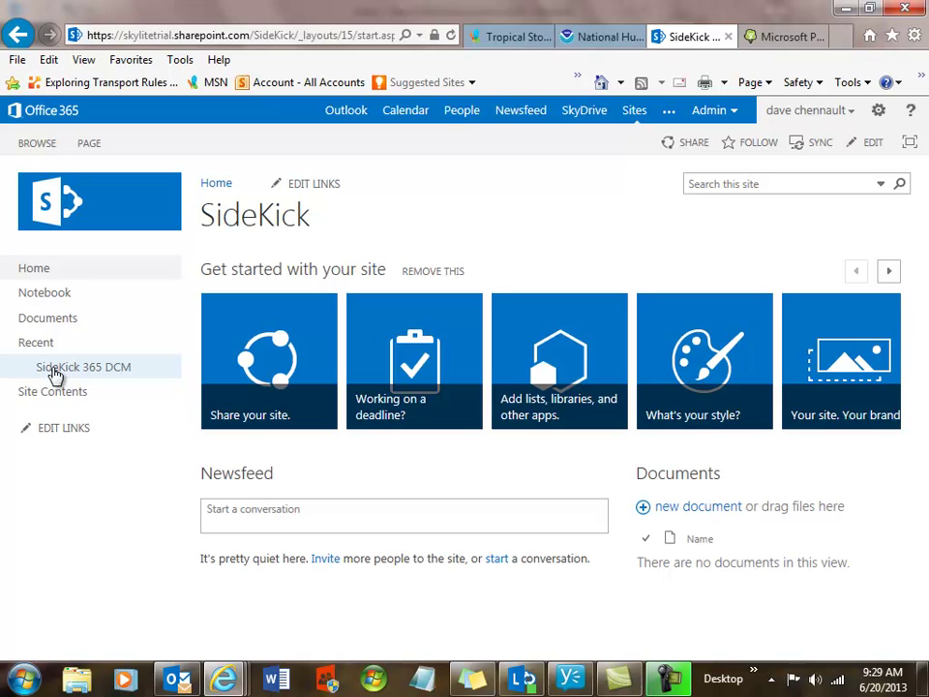
pyautogui.click(55, 374)
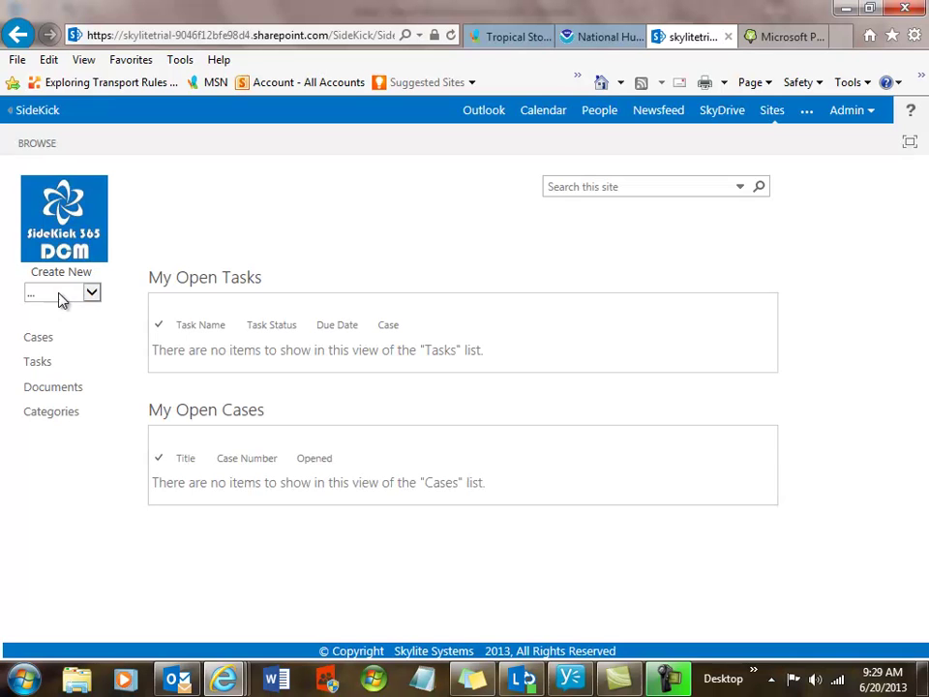
# Create and save a new case titled "case 1" with case number 1 and opened date 06/20/2013
pyautogui.click(92, 295)
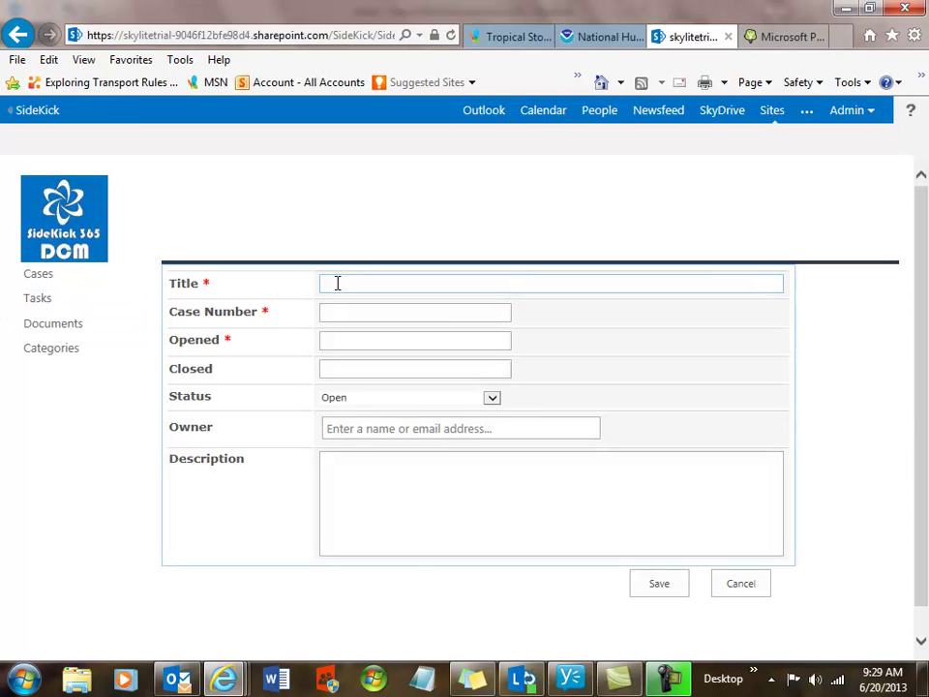
pyautogui.write('case 1')
pyautogui.click(375, 315)
pyautogui.write('1')
pyautogui.click(368, 338)
pyautogui.click(473, 496)
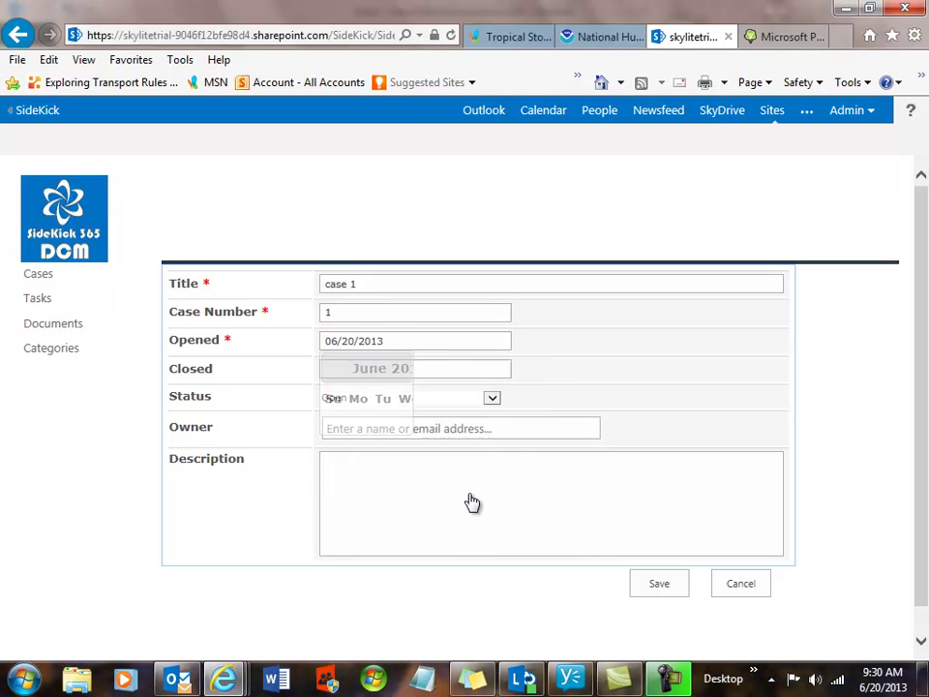
pyautogui.click(661, 586)
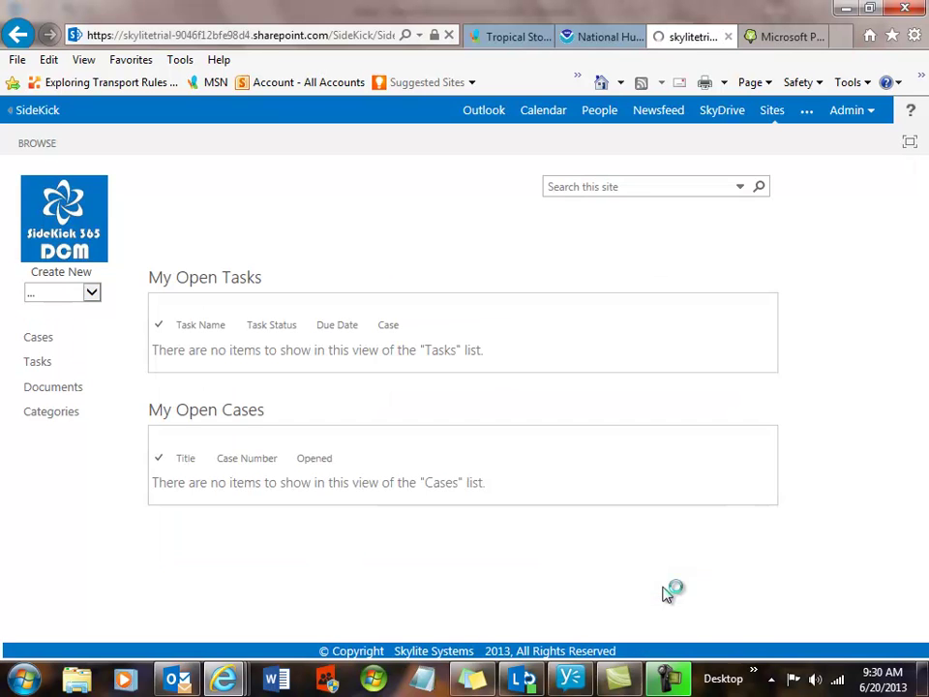
# Check the list of all cases for the new case, dismiss the mail notification and return to the app's start page
pyautogui.click(34, 344)
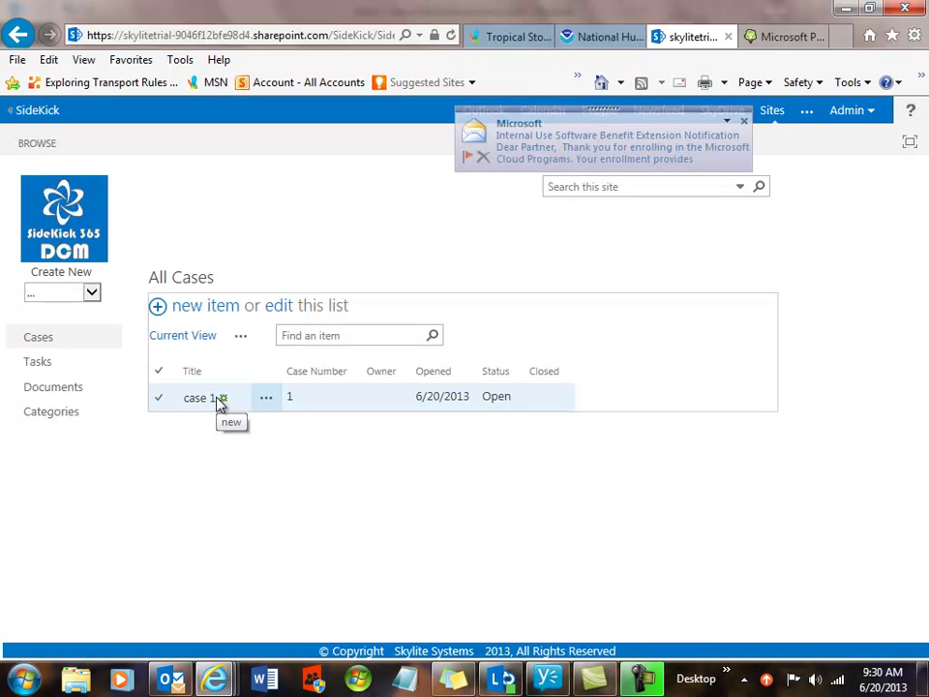
pyautogui.click(743, 126)
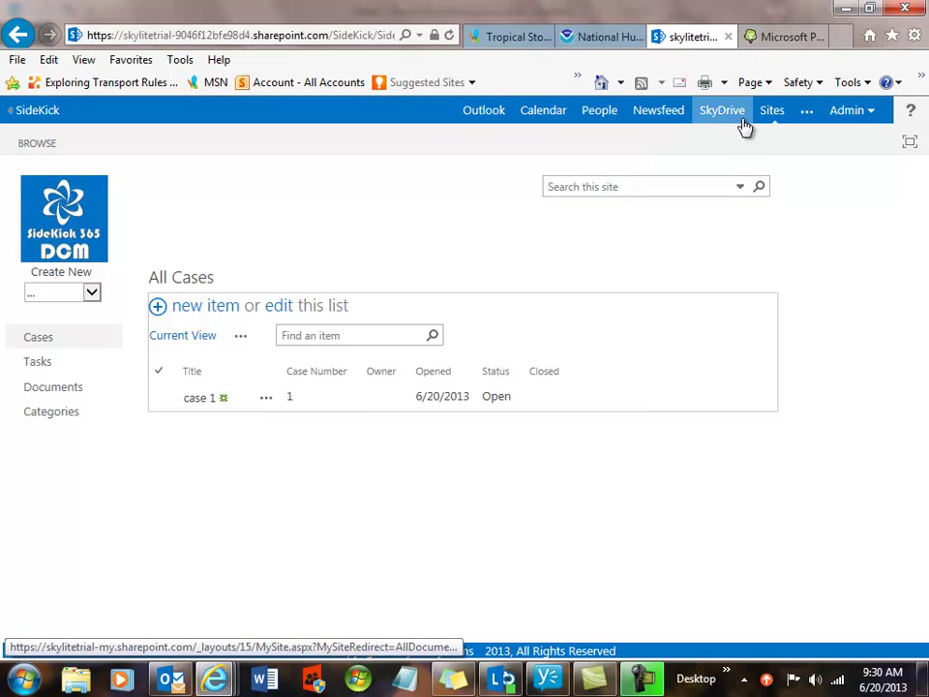
pyautogui.click(62, 215)
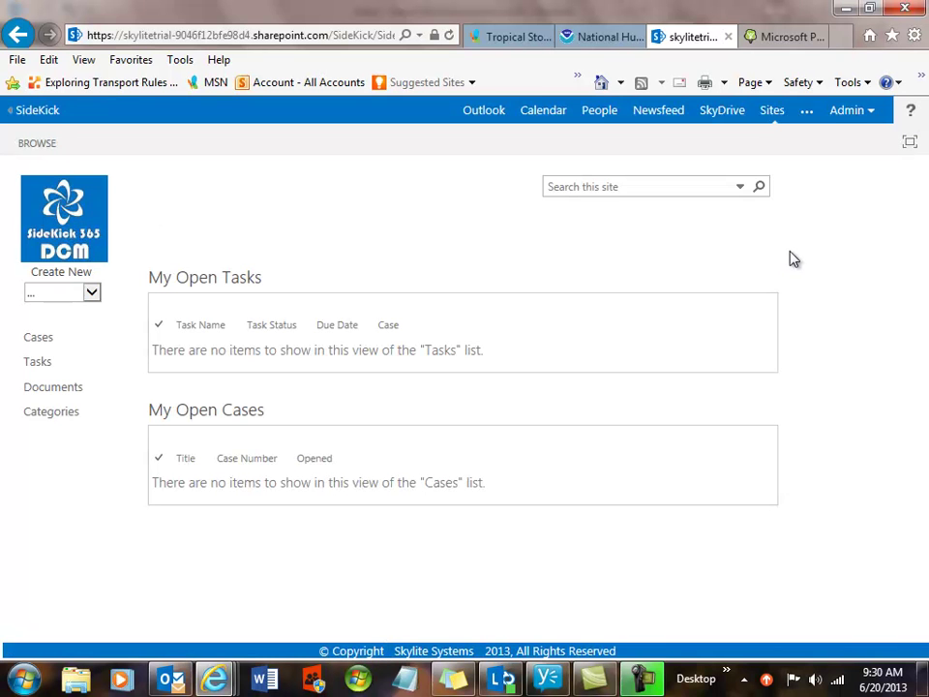
# Remove the SideKick 365 DCM app from the SideKick site's contents and confirm the removal
pyautogui.click(39, 114)
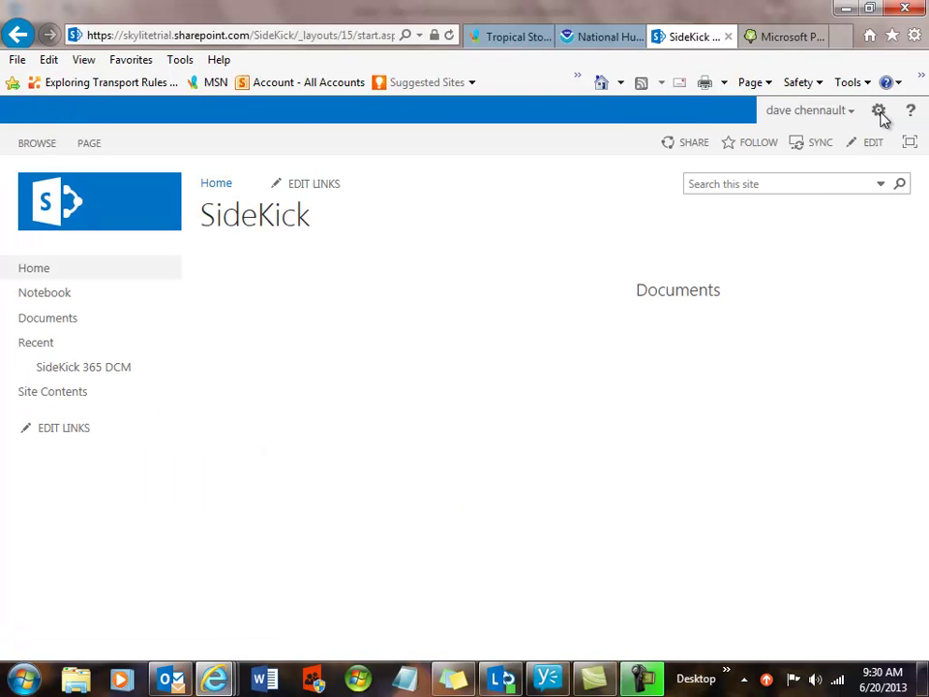
pyautogui.click(879, 113)
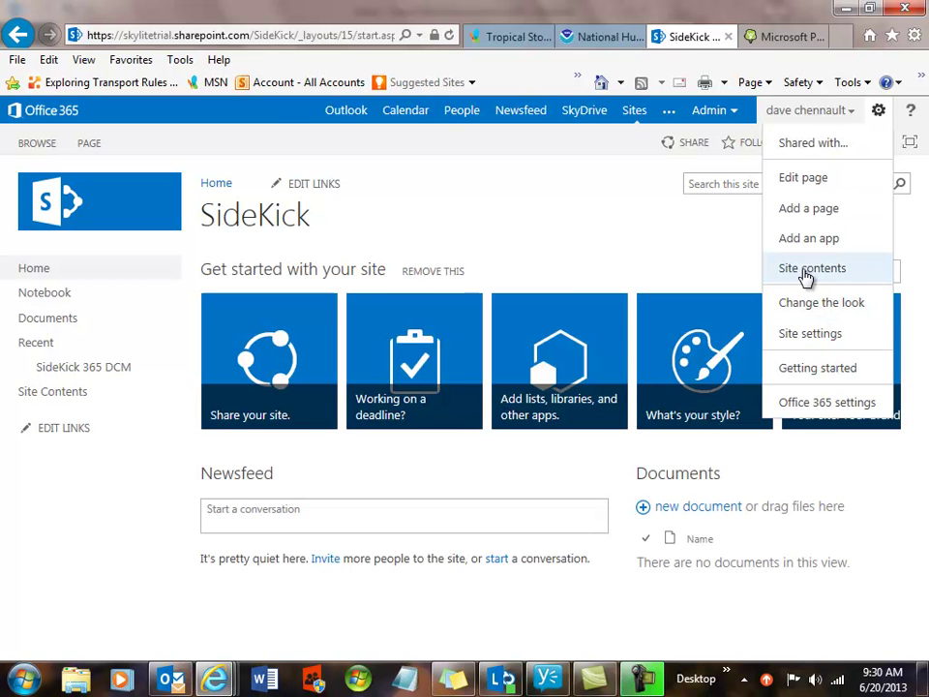
pyautogui.click(804, 271)
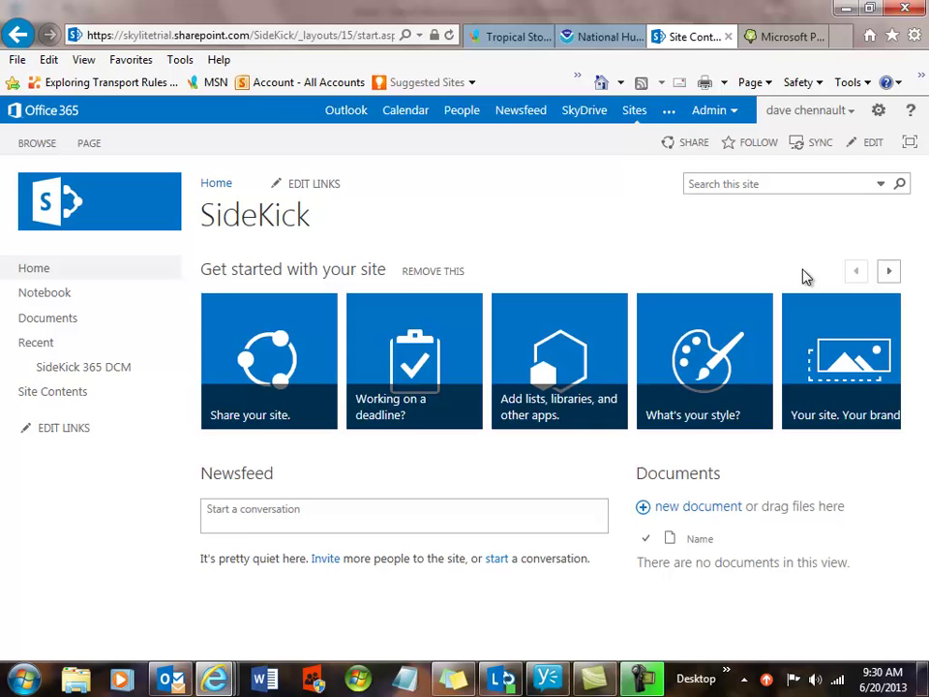
pyautogui.moveTo(597, 436)
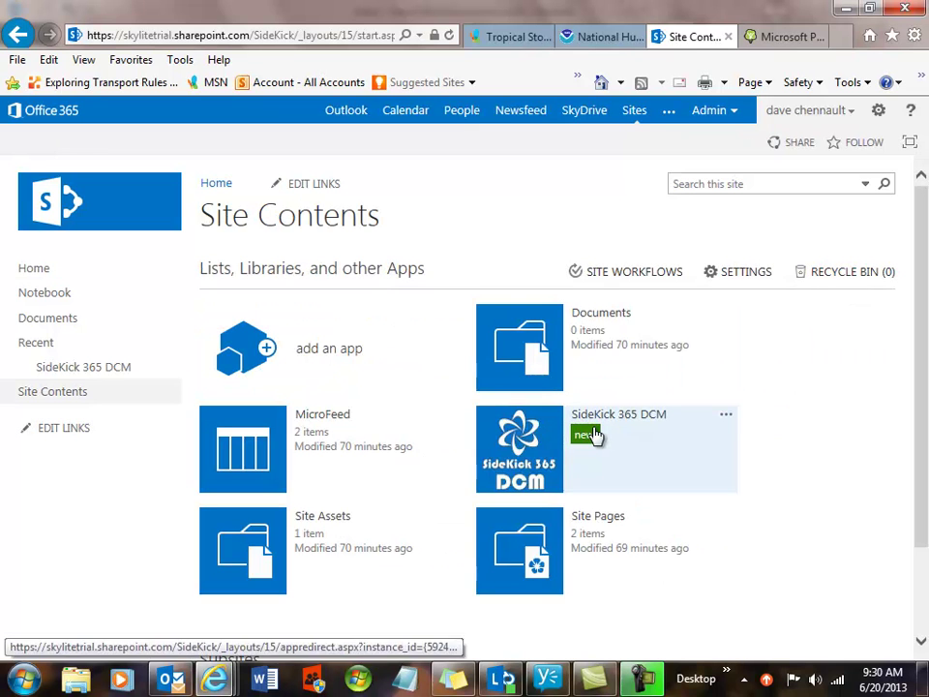
pyautogui.click(725, 420)
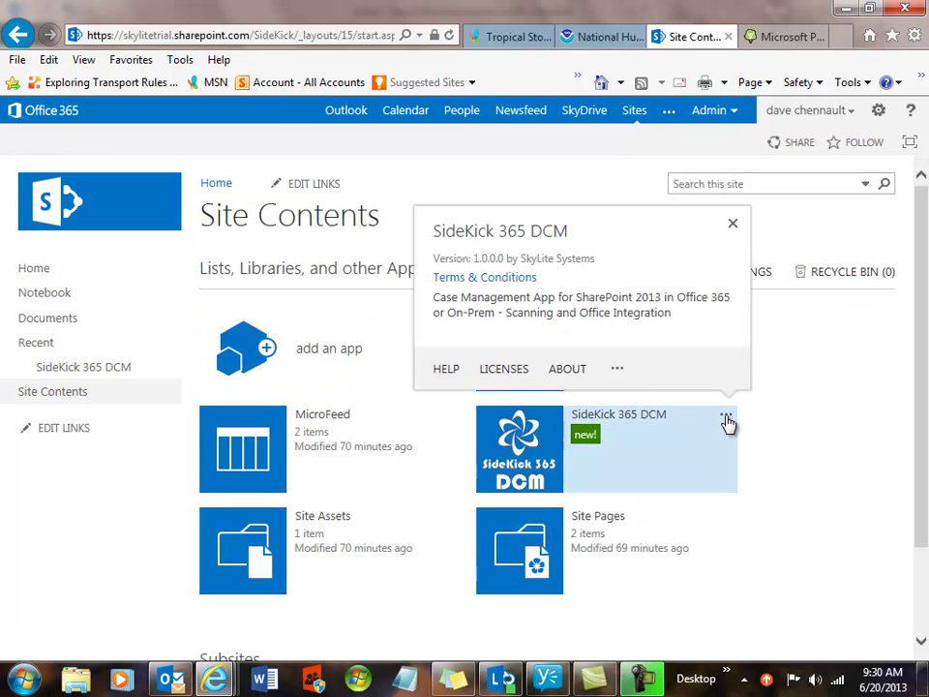
pyautogui.click(618, 372)
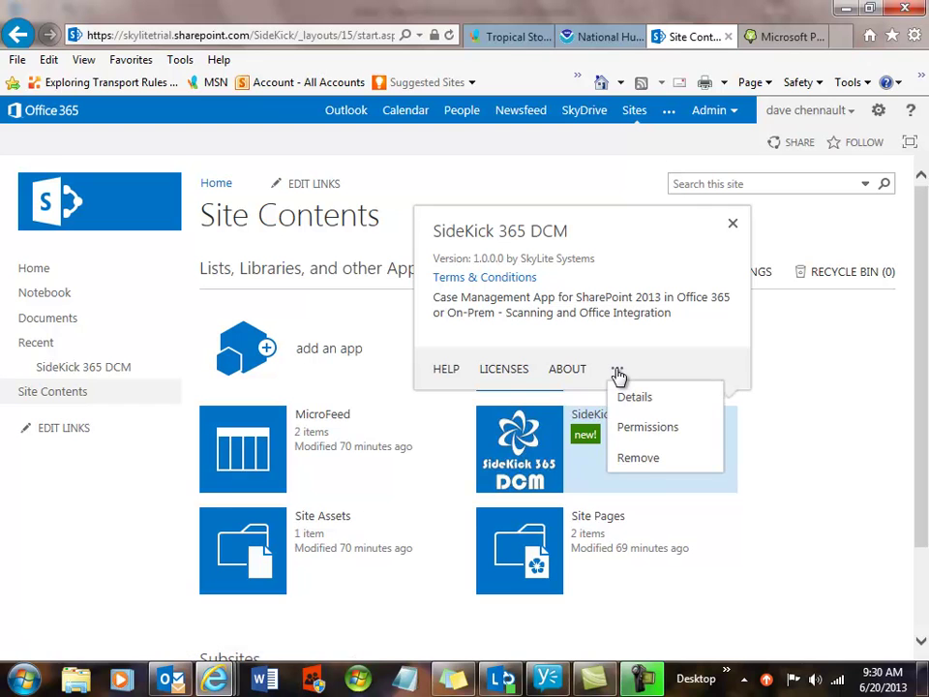
pyautogui.click(642, 463)
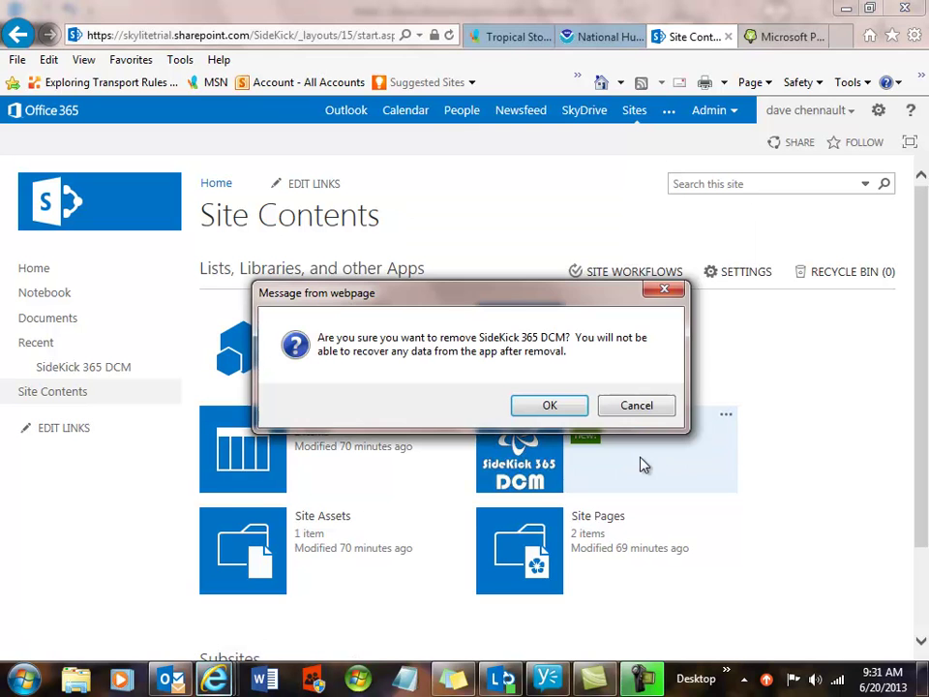
pyautogui.click(575, 414)
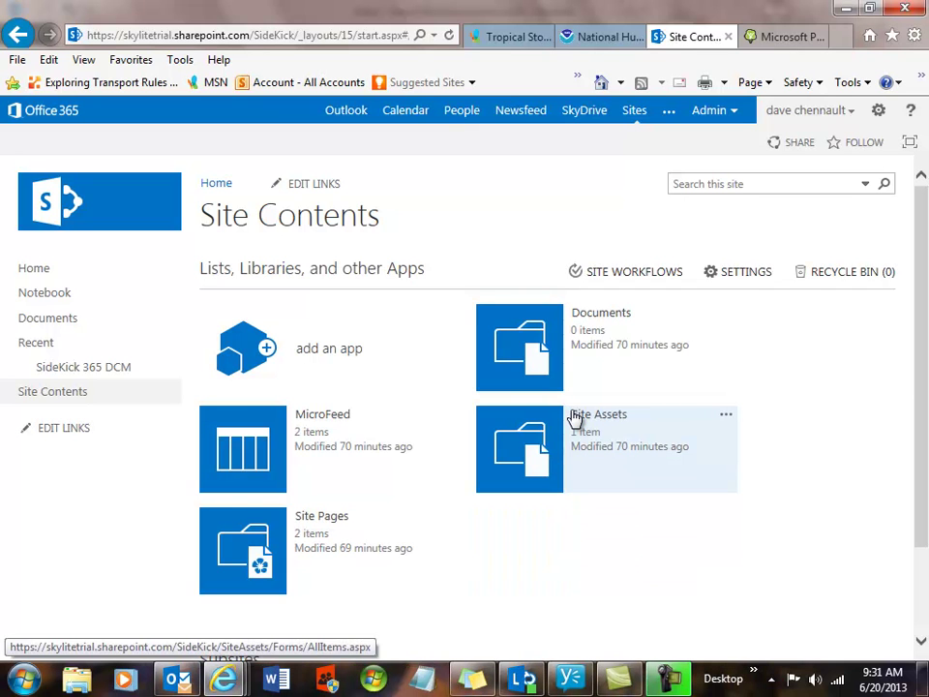
# Check the site's list of apps that can be added for SideKick 365 DCM, and go back to the home page
pyautogui.click(214, 187)
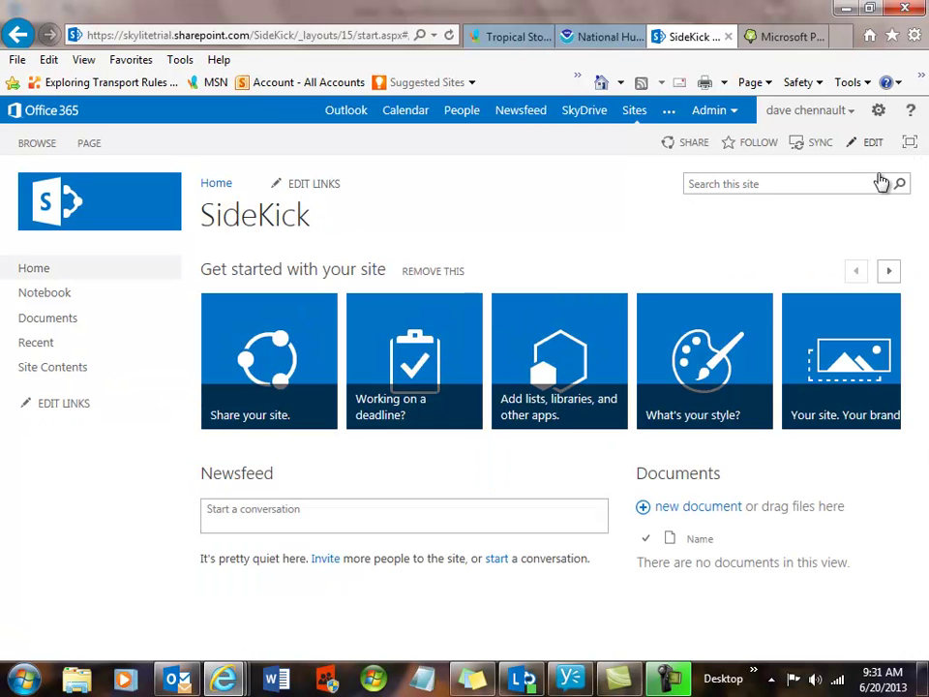
pyautogui.click(878, 112)
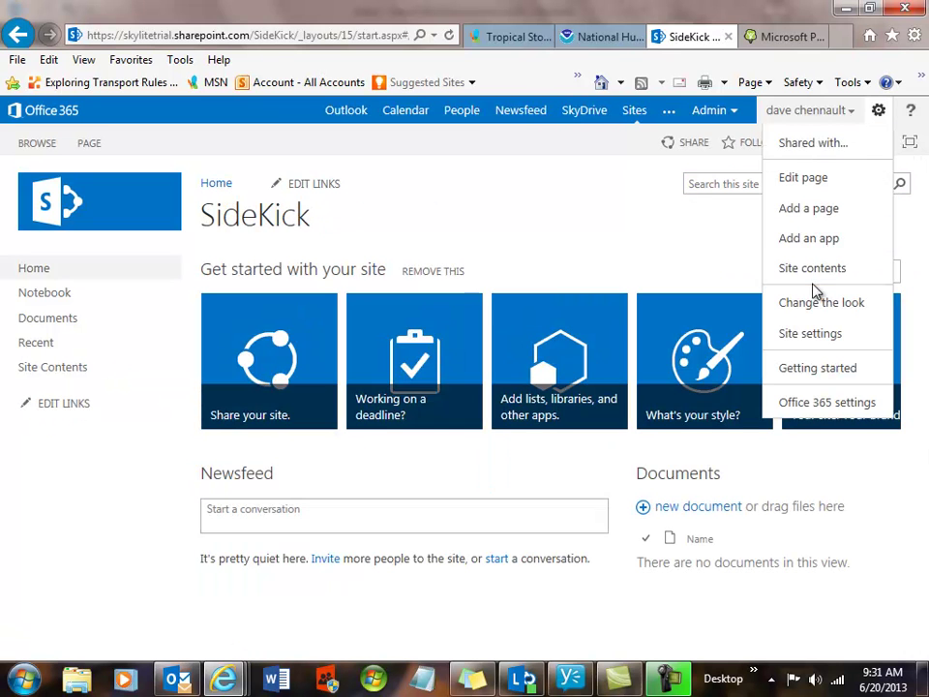
pyautogui.click(809, 241)
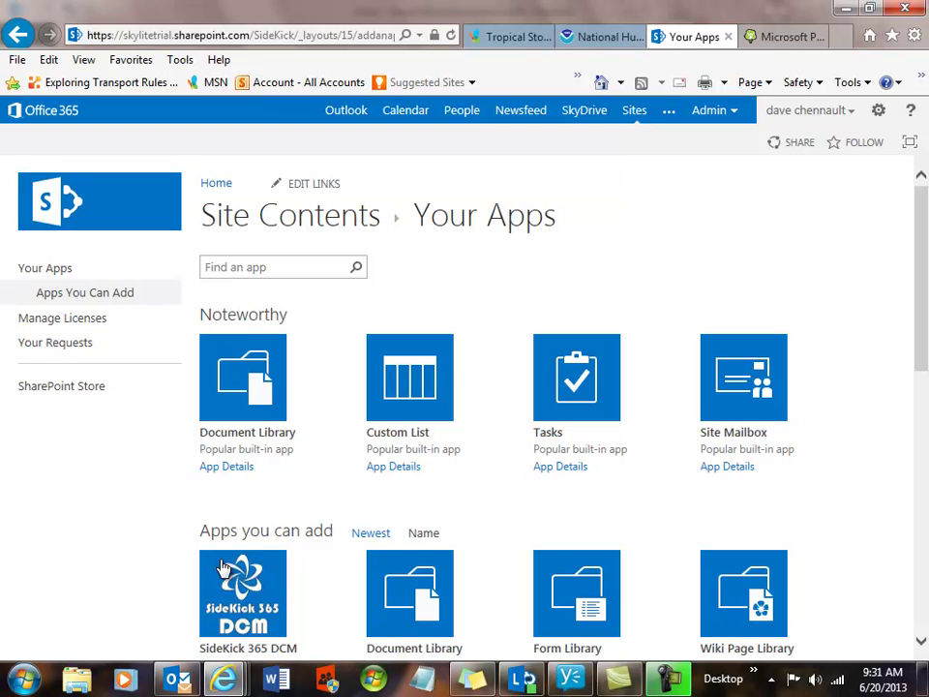
pyautogui.click(16, 35)
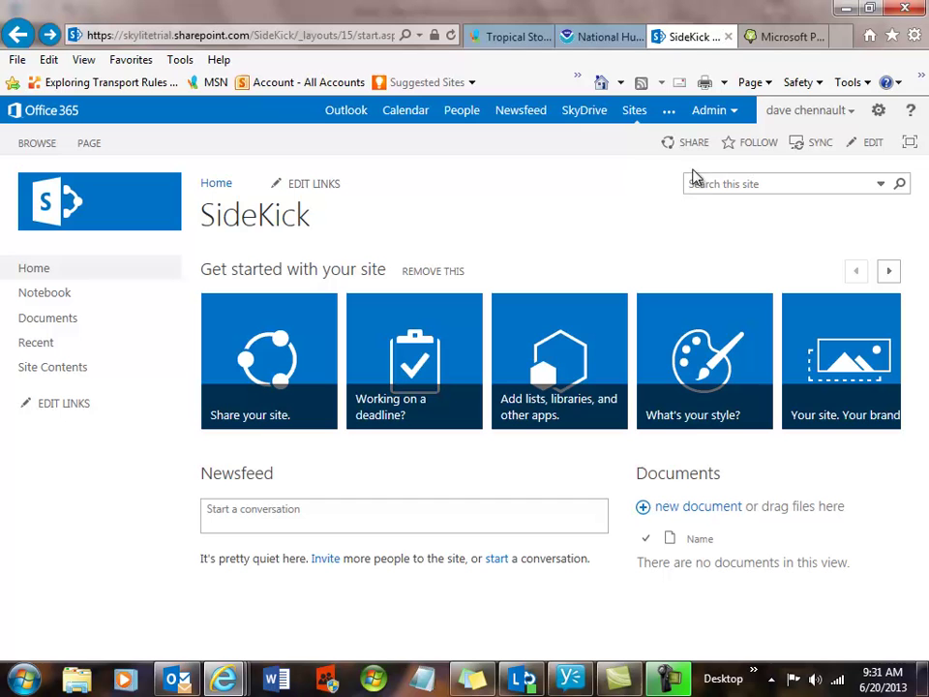
# Open the apps management page in the SharePoint admin center
pyautogui.click(717, 114)
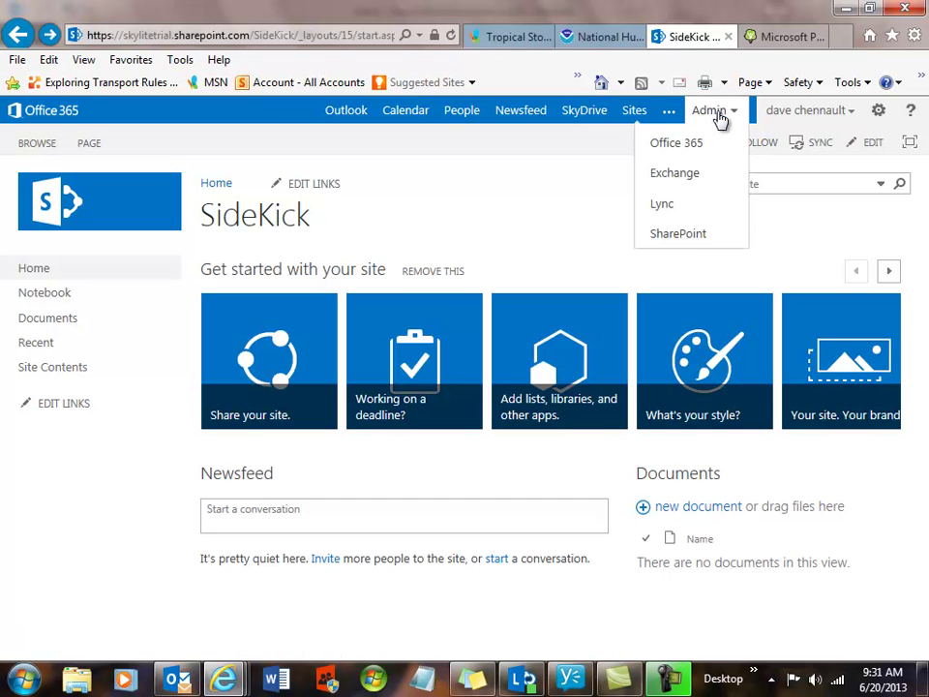
pyautogui.click(689, 234)
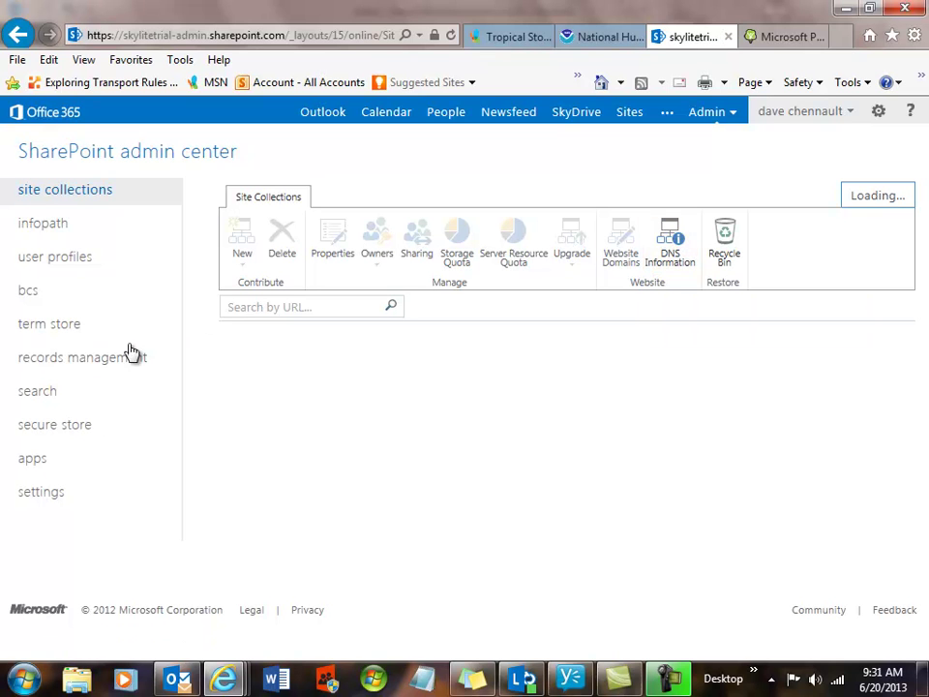
pyautogui.click(33, 460)
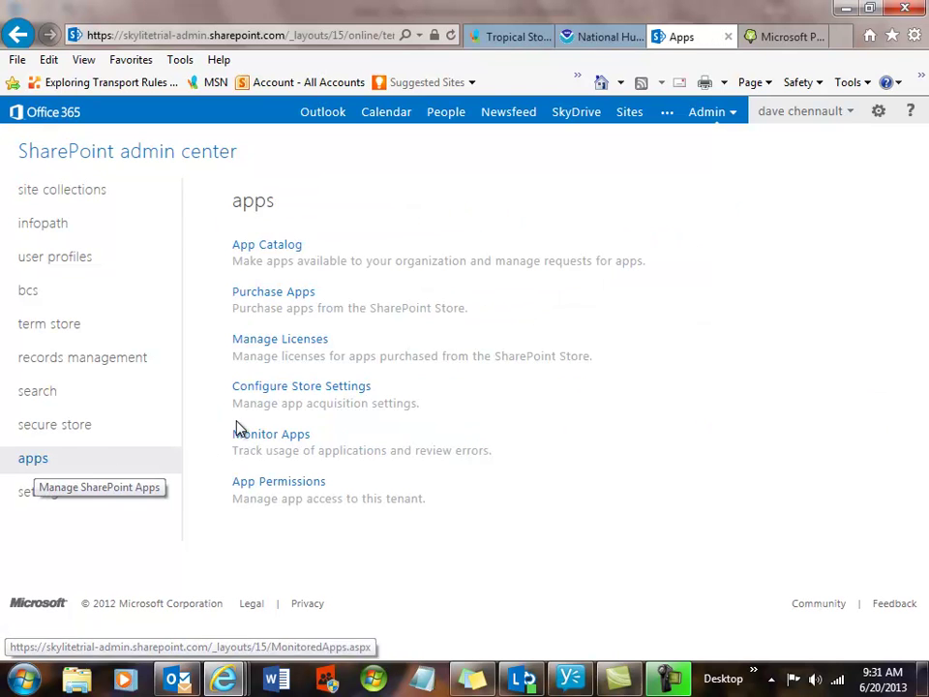
# Remove the SideKick 365 DCM trial license through the admin center's app license management and confirm the removal
pyautogui.click(289, 343)
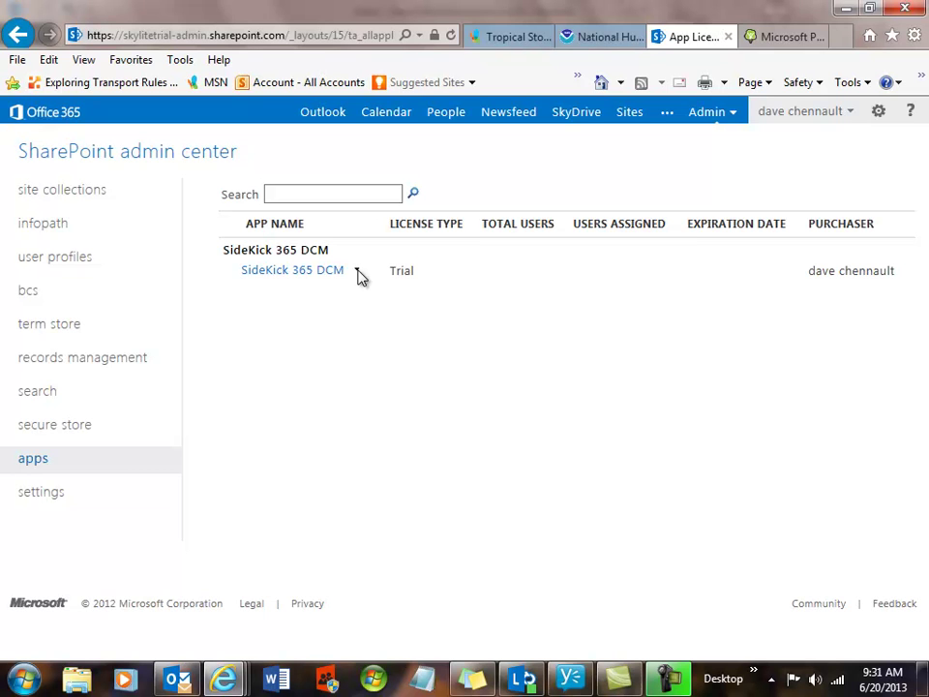
pyautogui.click(357, 272)
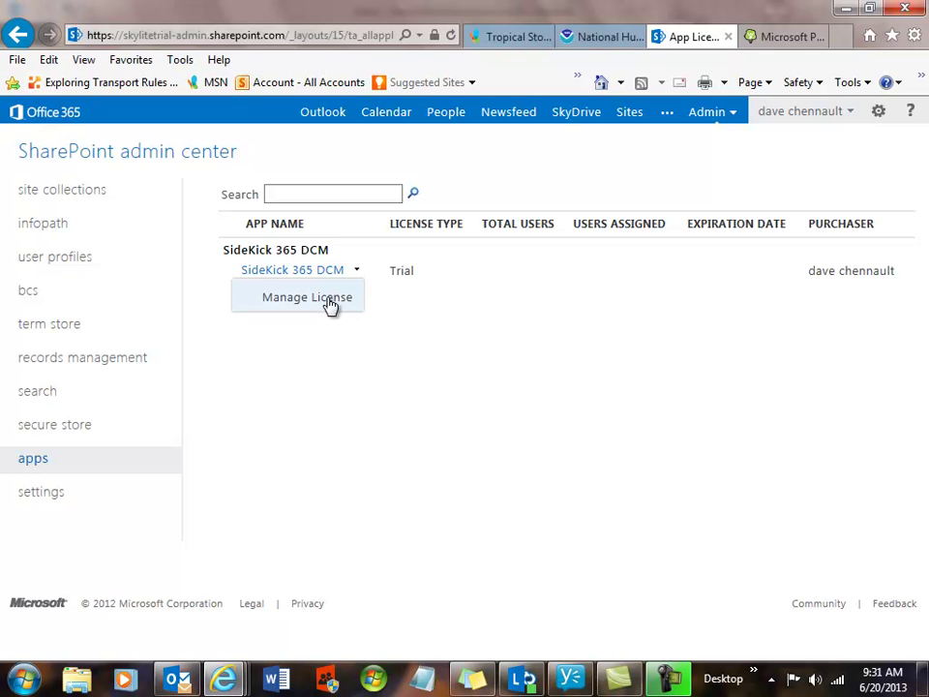
pyautogui.click(329, 304)
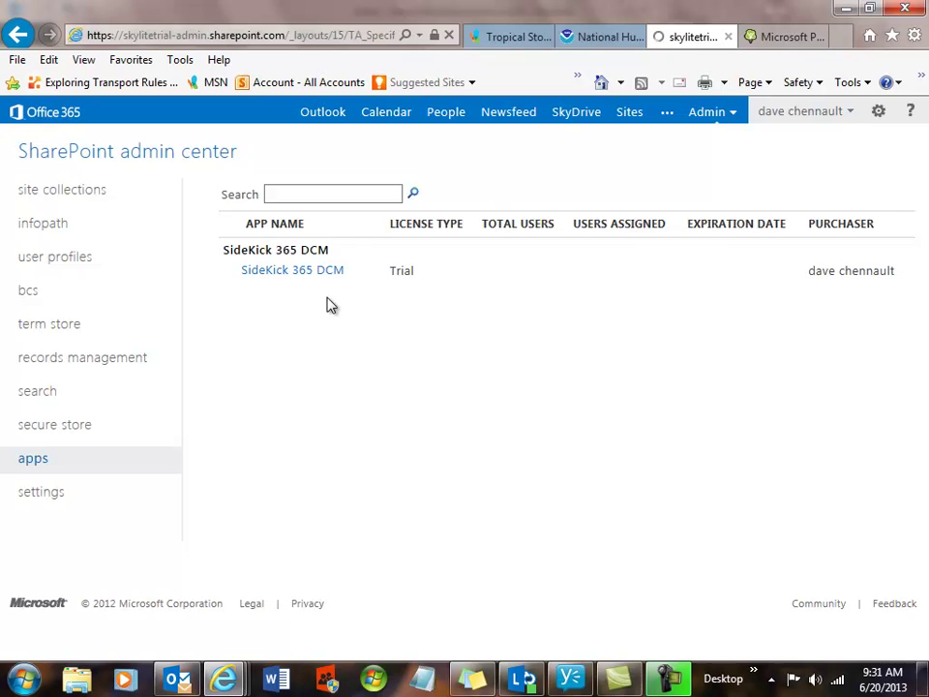
pyautogui.click(658, 256)
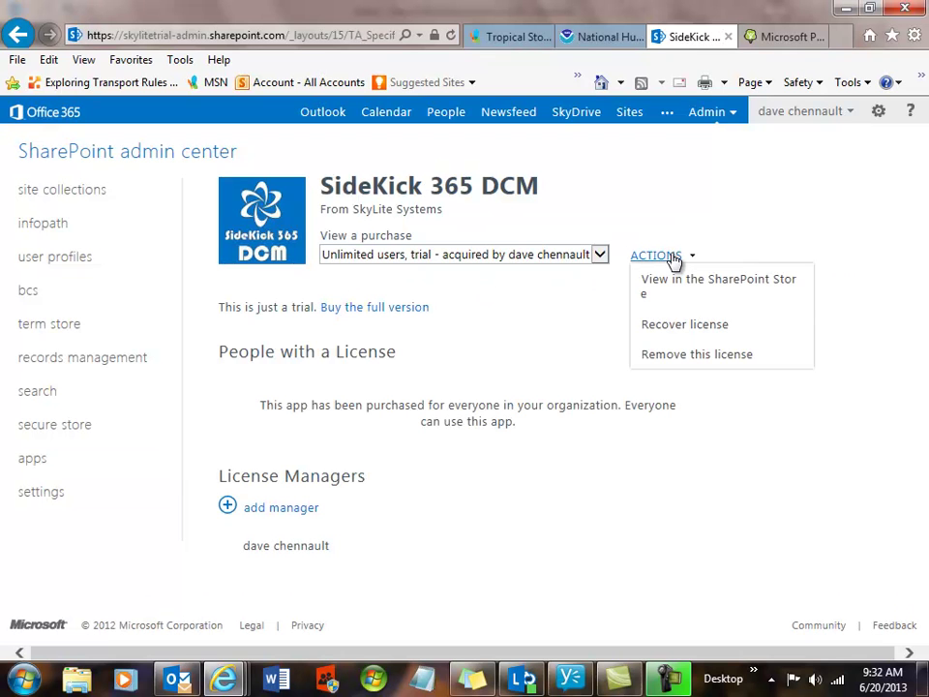
pyautogui.click(677, 363)
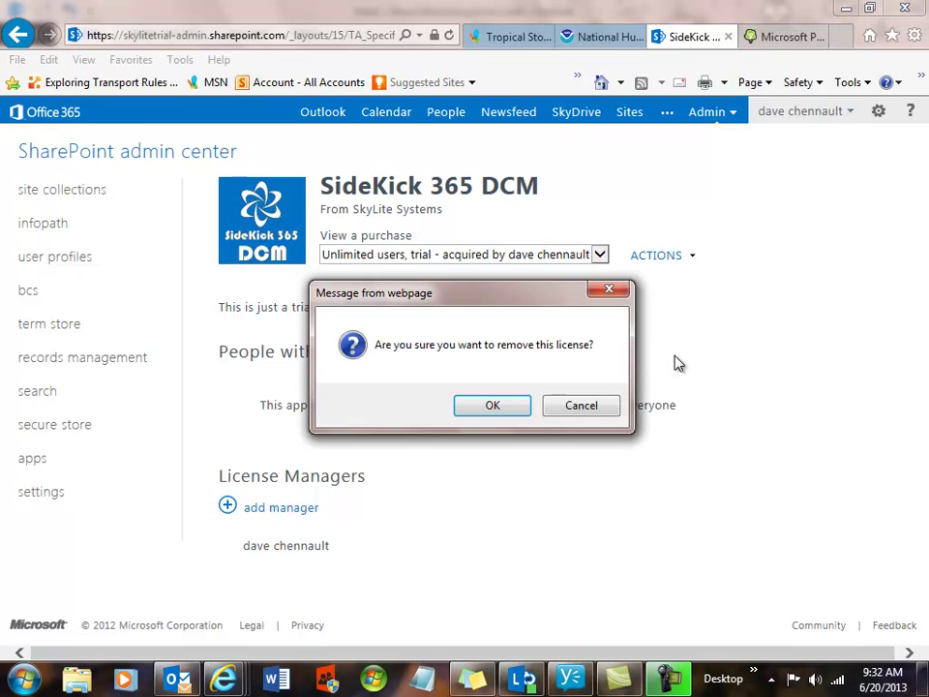
pyautogui.click(518, 411)
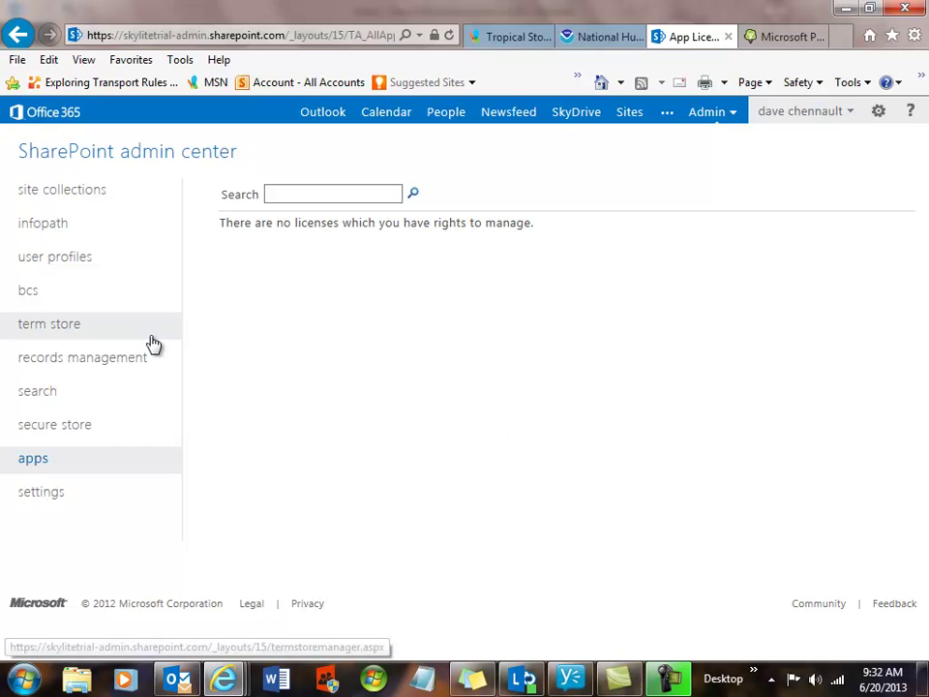
# Dismiss the mail notification and open the SideKick site from the list of followed sites
pyautogui.moveTo(150, 345)
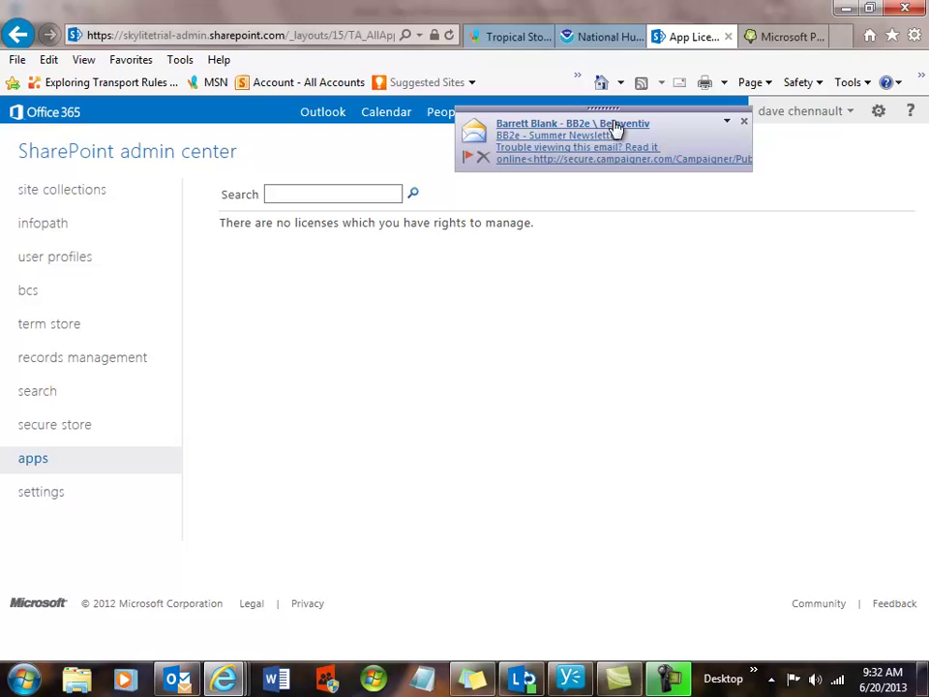
pyautogui.click(741, 121)
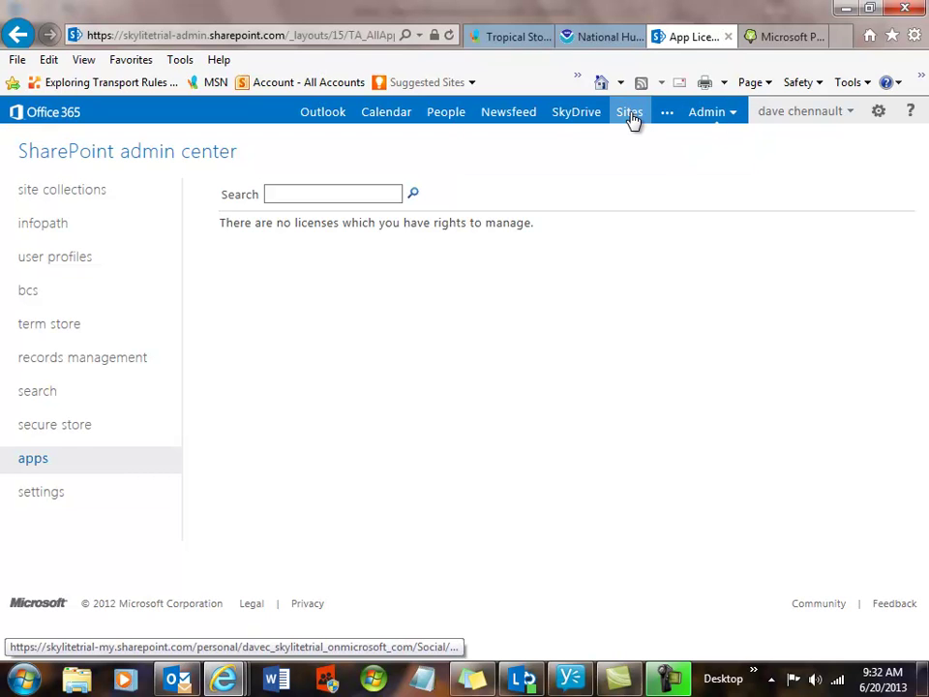
pyautogui.click(631, 118)
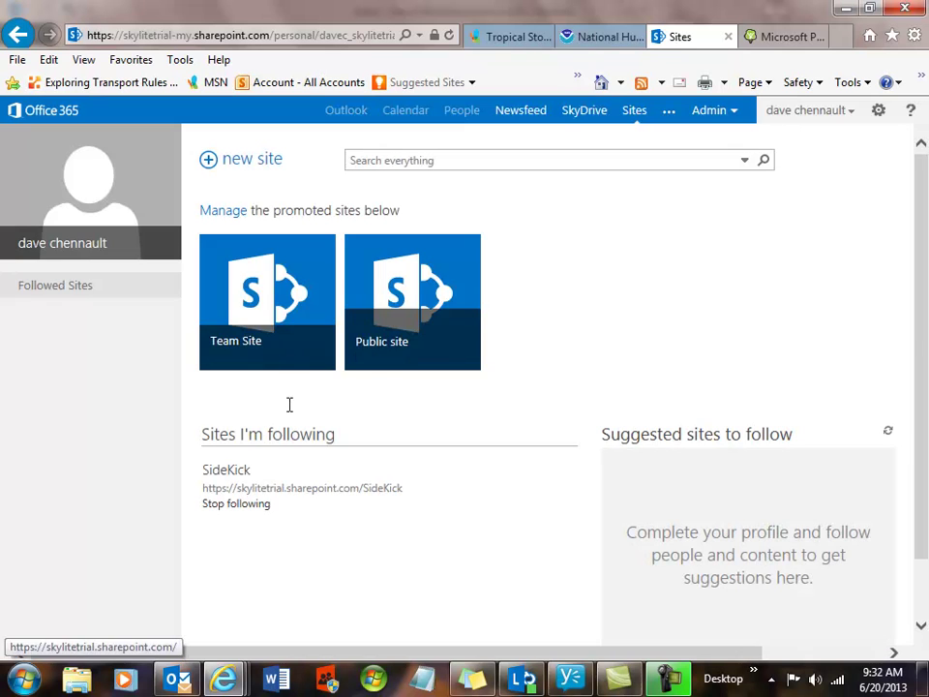
pyautogui.click(226, 471)
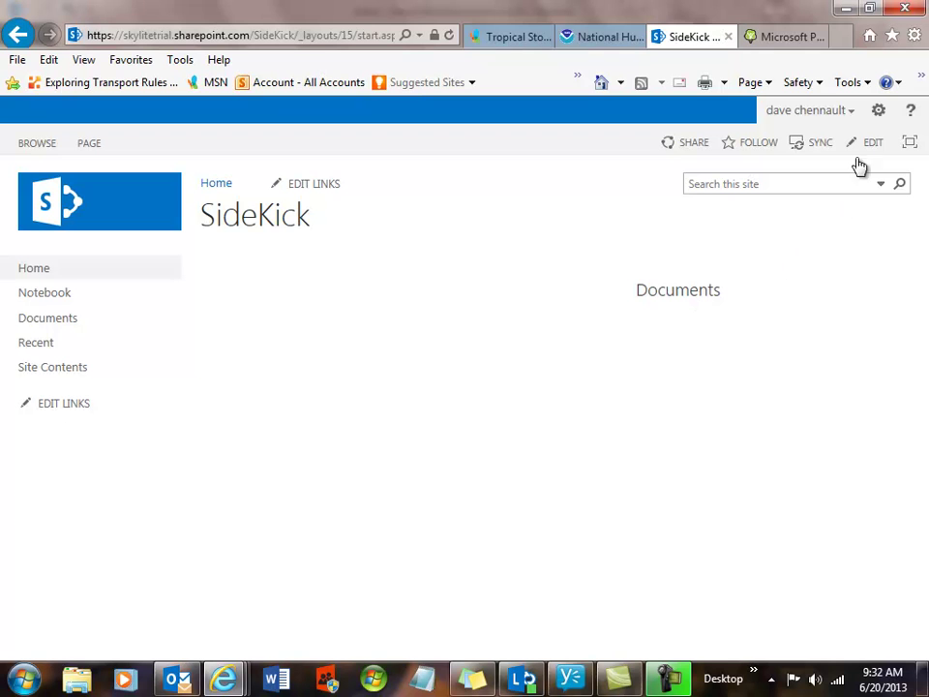
# Look for SideKick 365 DCM among the apps that can be added to the site, including the second page of results
pyautogui.click(878, 112)
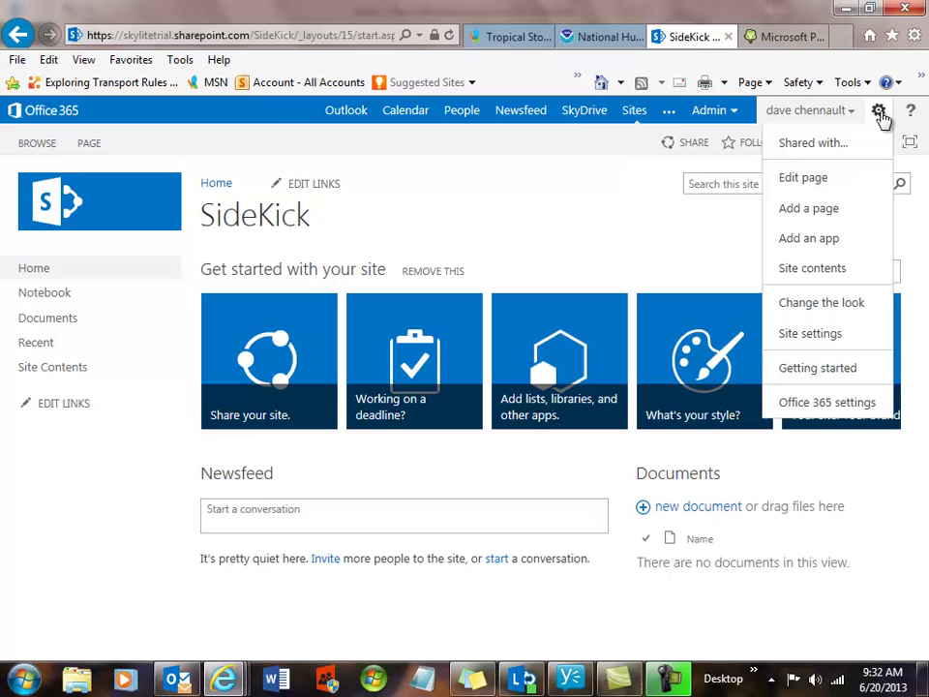
pyautogui.click(817, 241)
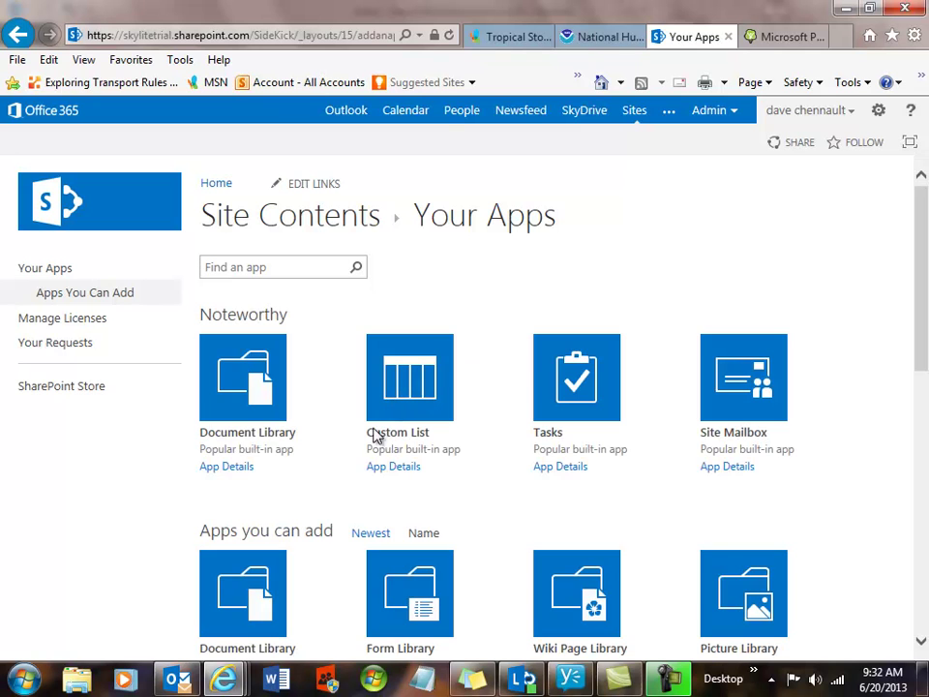
pyautogui.moveTo(922, 356); pyautogui.dragTo(919, 609)
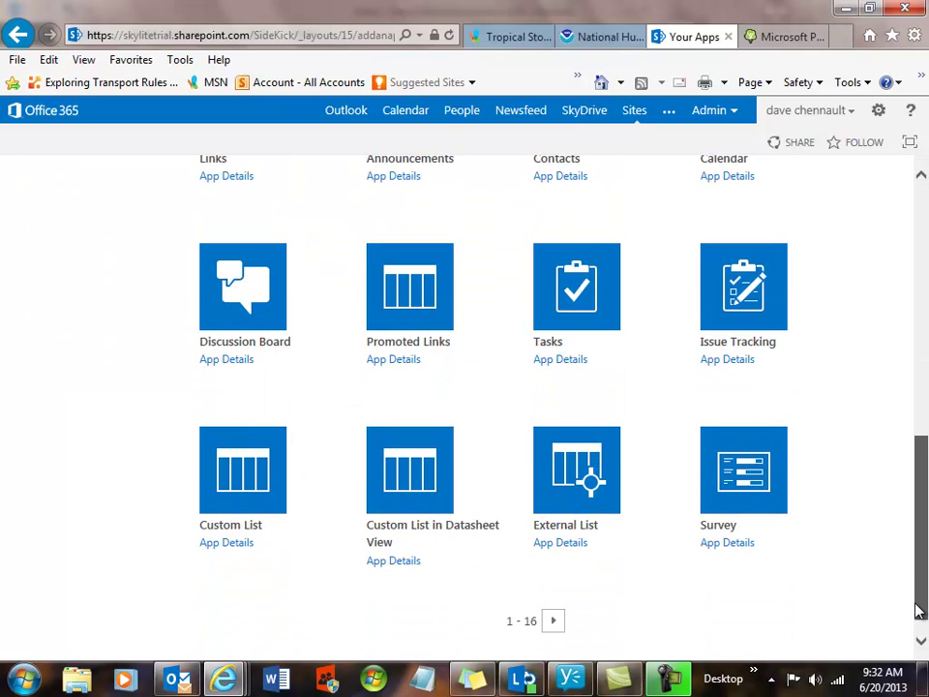
pyautogui.click(554, 620)
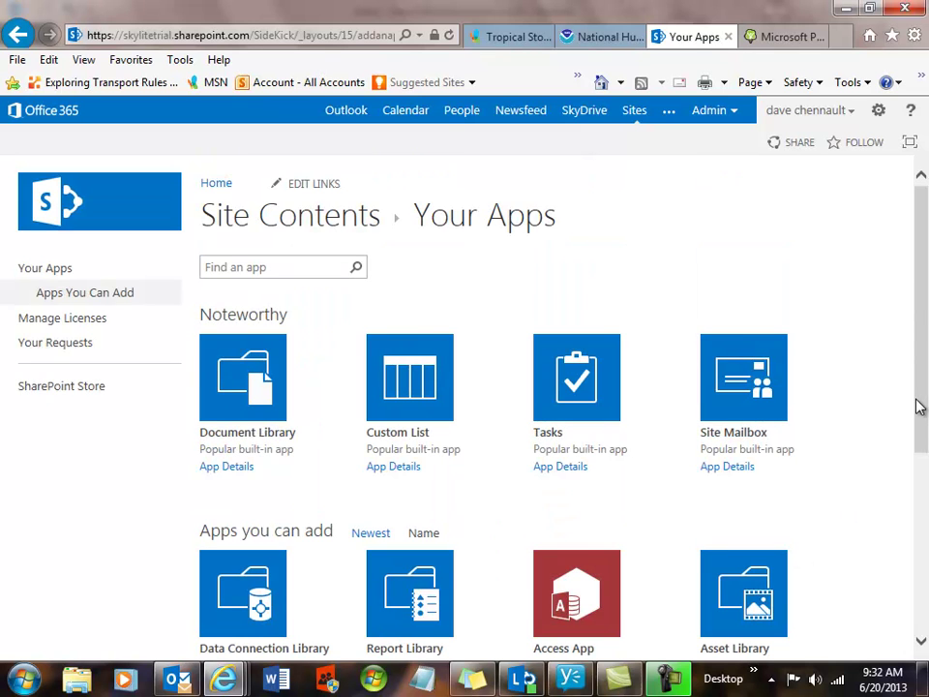
# Get the free trial of SideKick 365 DCM from the SharePoint Store, add it to the SideKick site and trust it
pyautogui.click(56, 388)
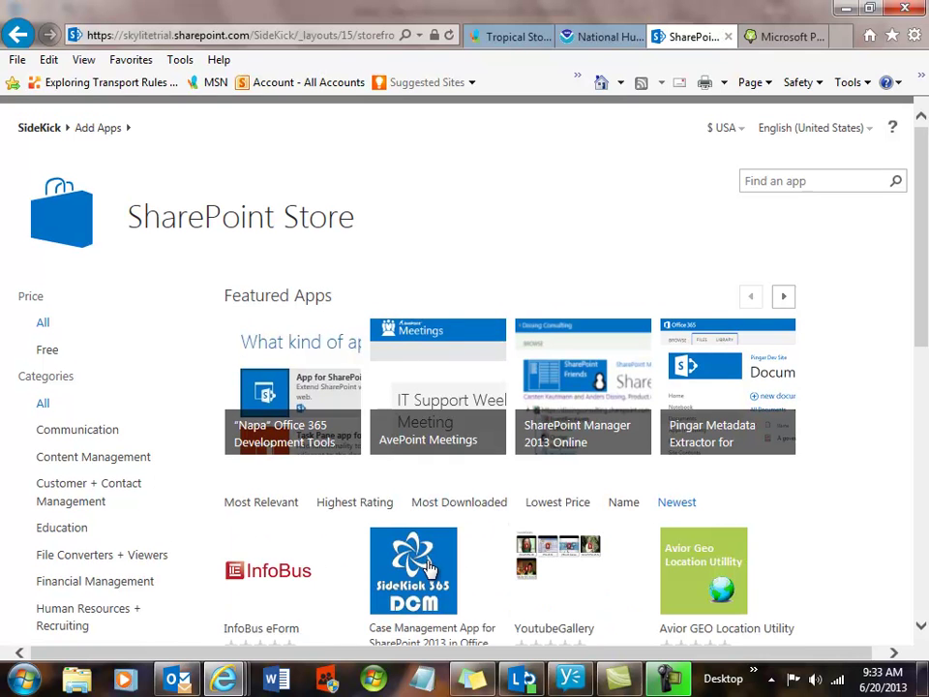
pyautogui.click(427, 566)
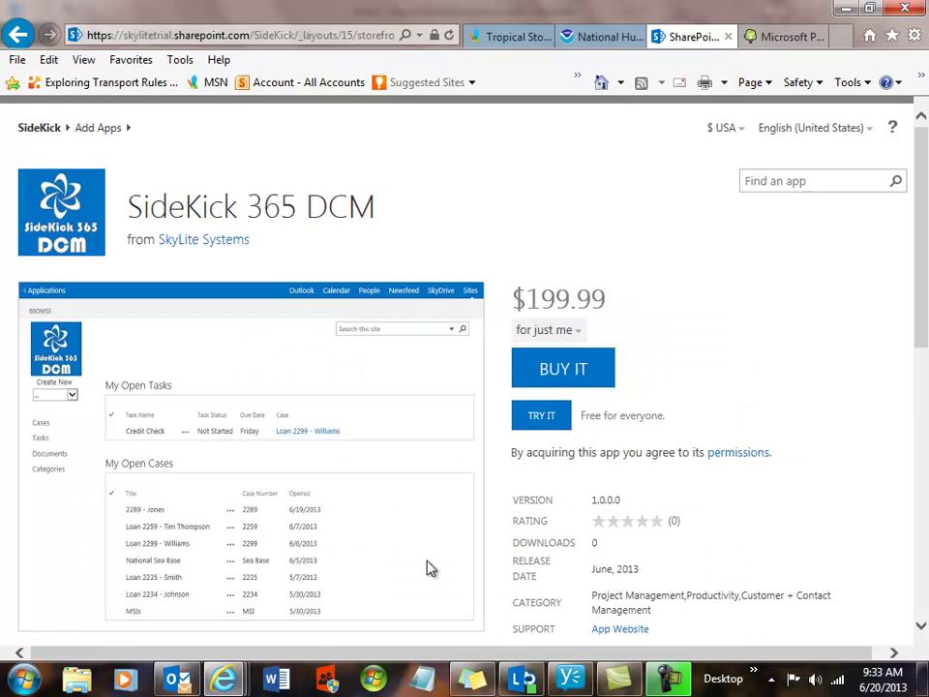
pyautogui.click(541, 418)
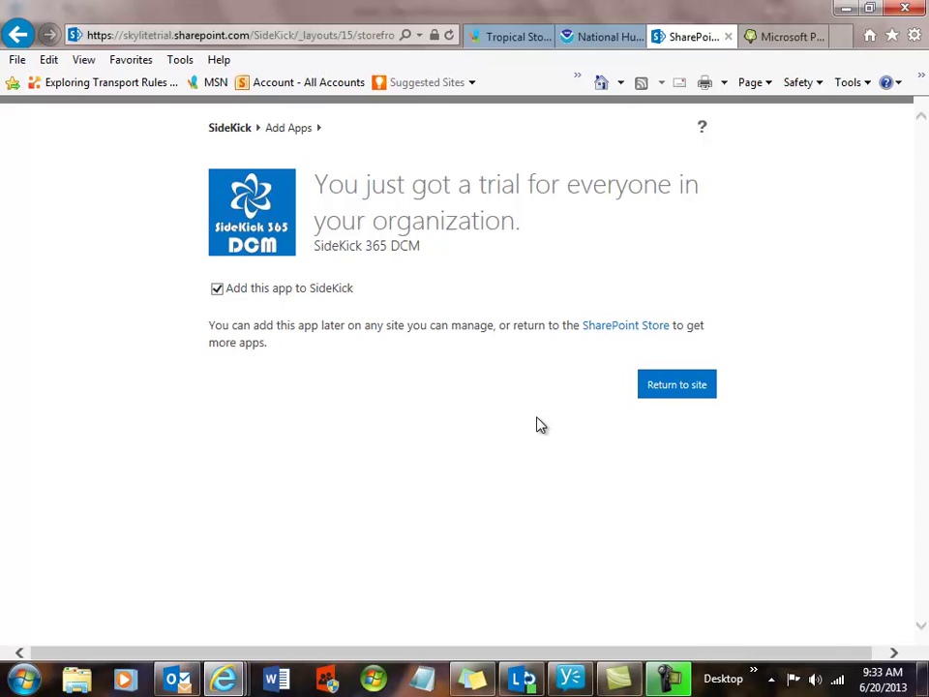
pyautogui.click(689, 385)
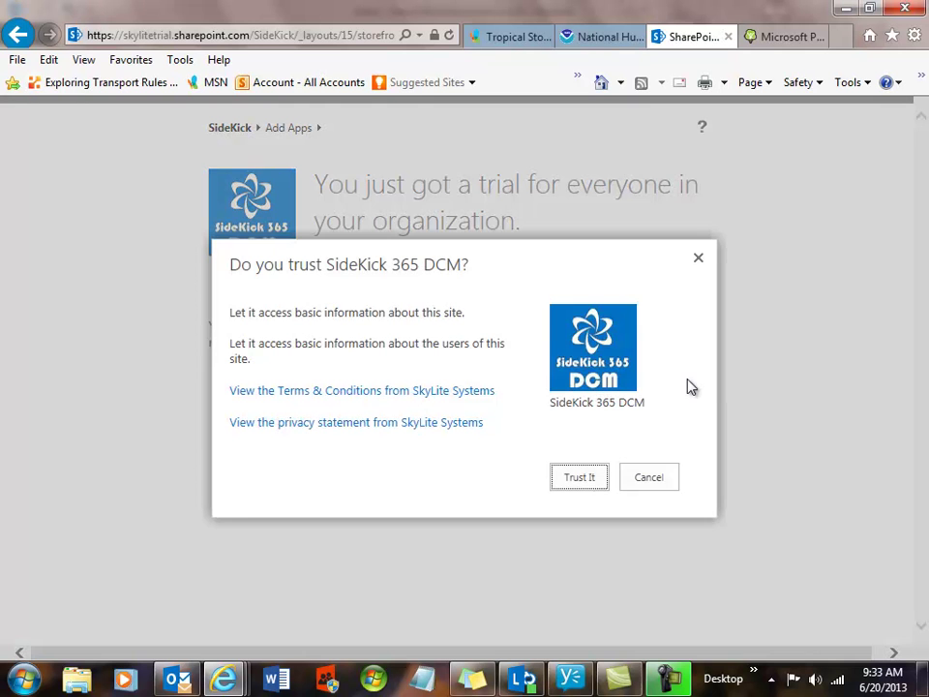
pyautogui.click(578, 476)
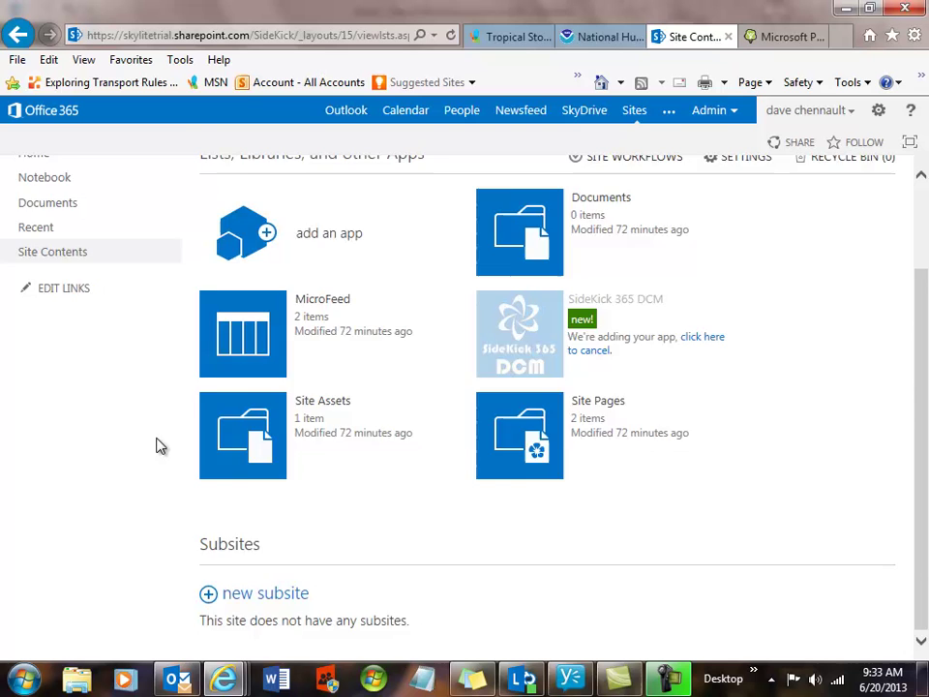
pyautogui.scroll(2, 160, 446)
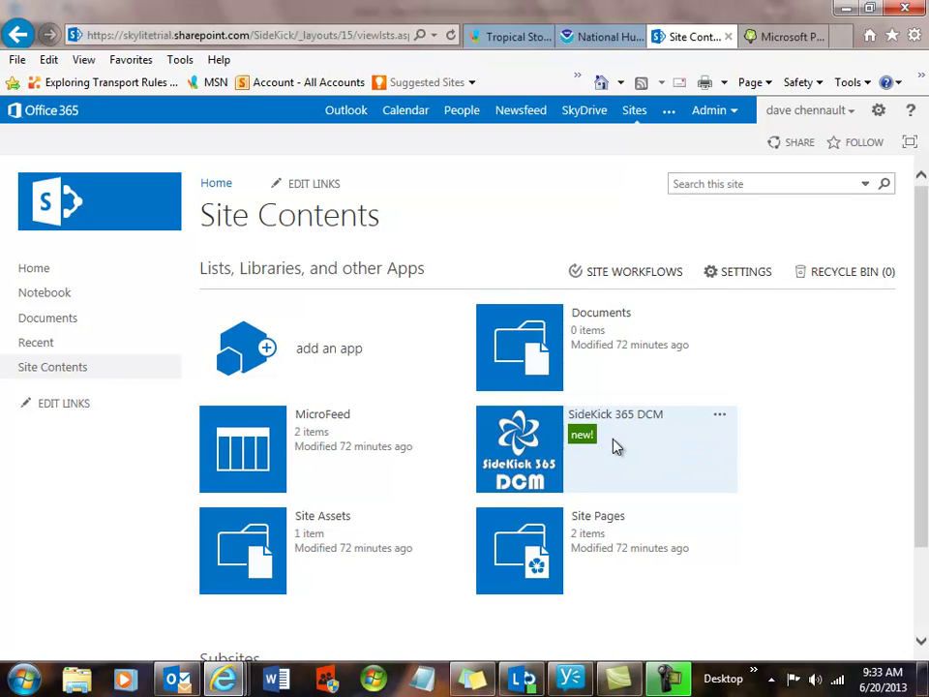
# Open the SideKick 365 DCM app from the SideKick home page and go to its cases
pyautogui.click(219, 188)
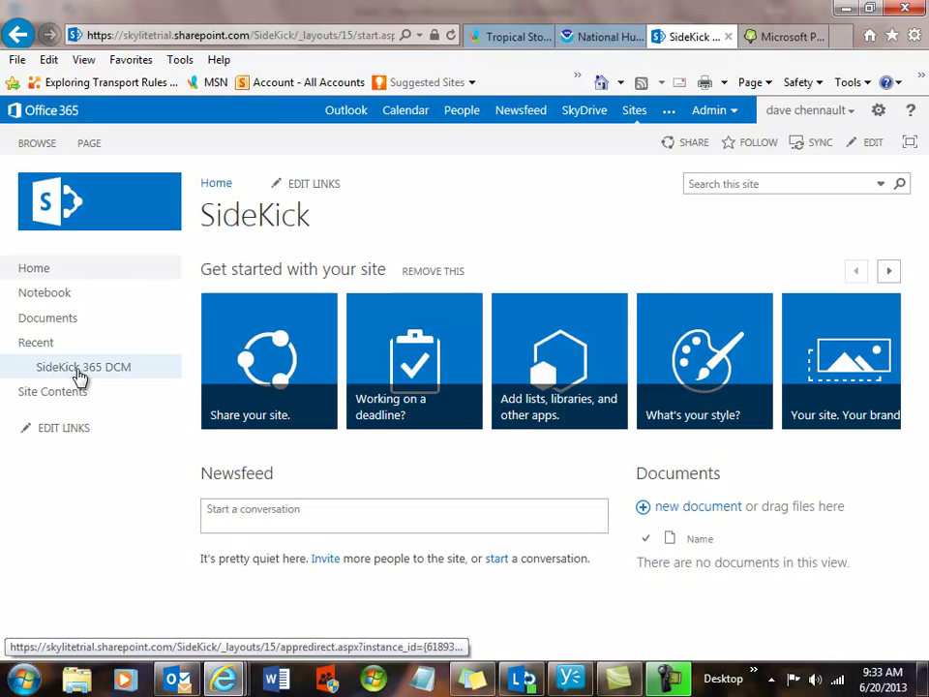
pyautogui.click(80, 374)
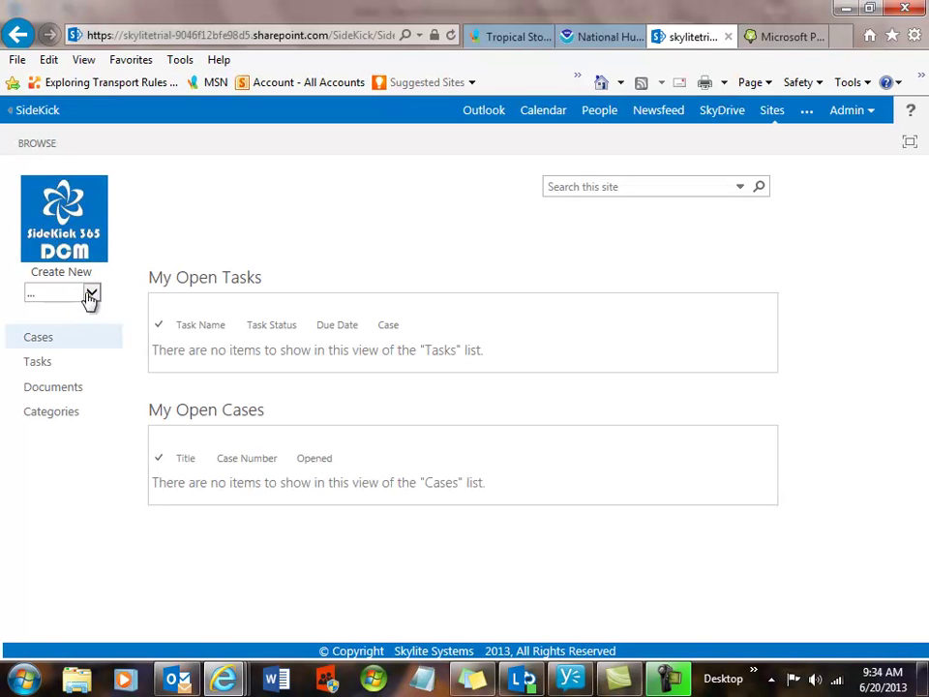
pyautogui.click(49, 343)
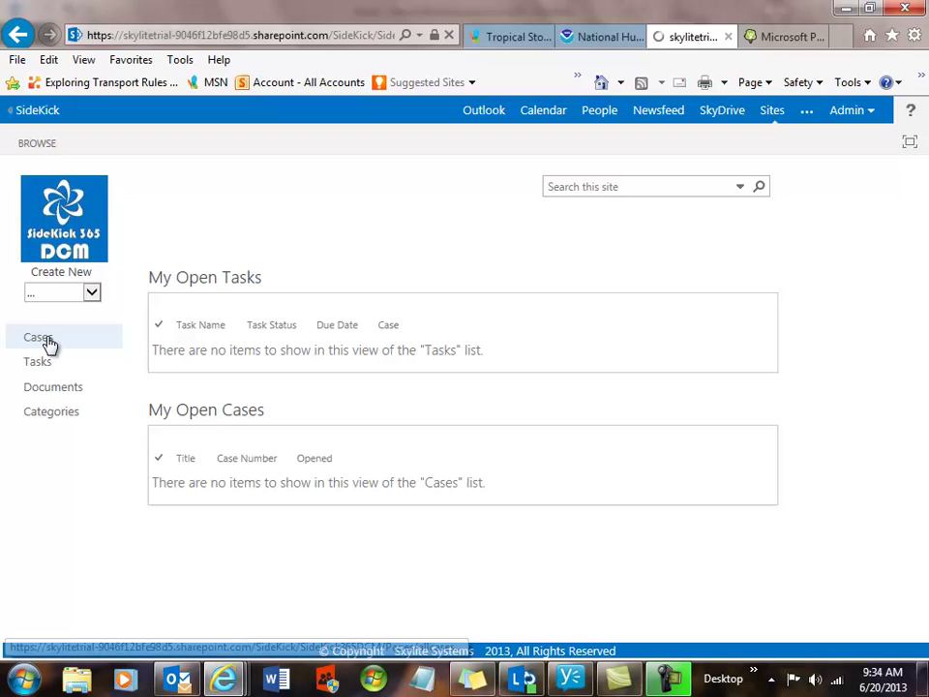